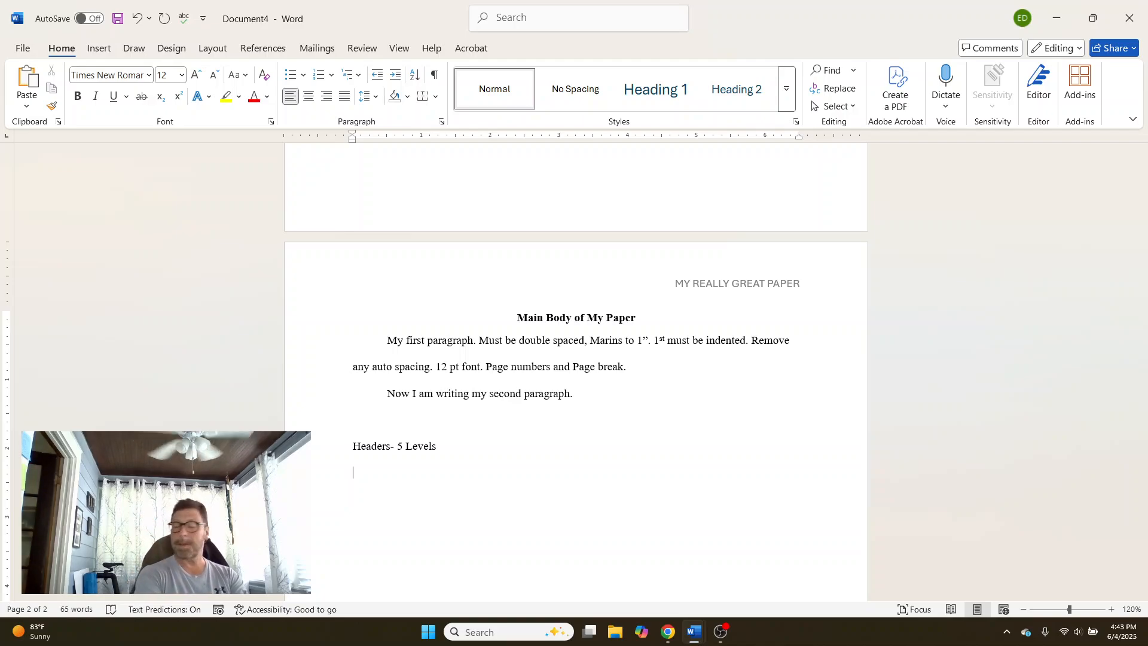
# - Write the line "Level 1- centered, bold, and Title case" below "Headers- 5 Levels"
pyautogui.write('Level ')
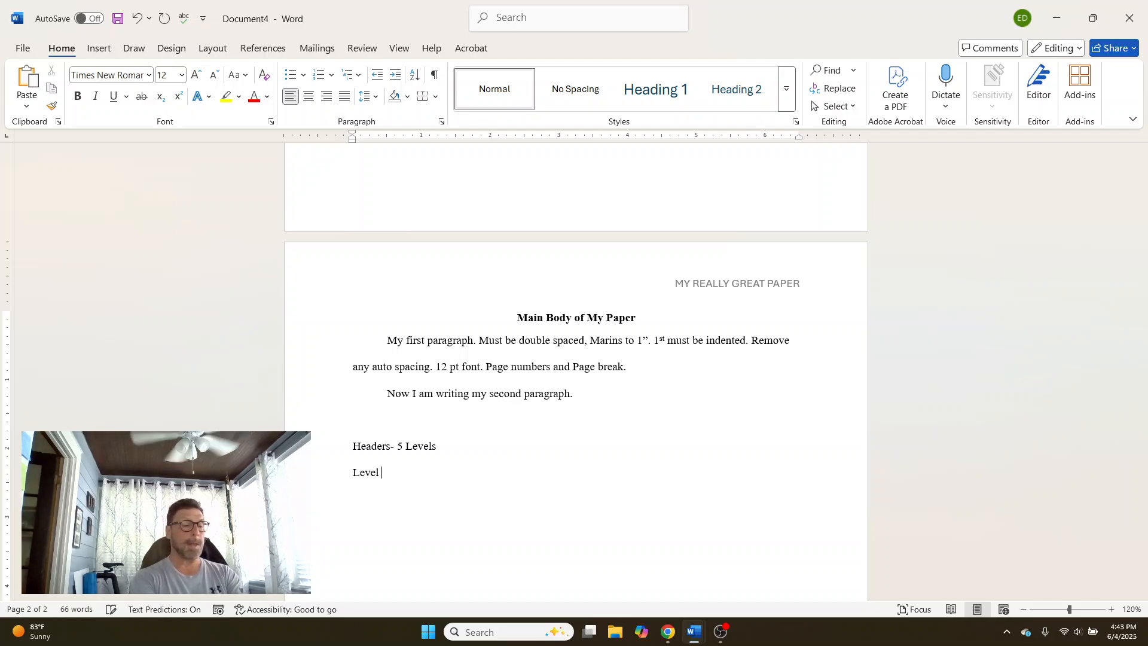
pyautogui.write('1- ')
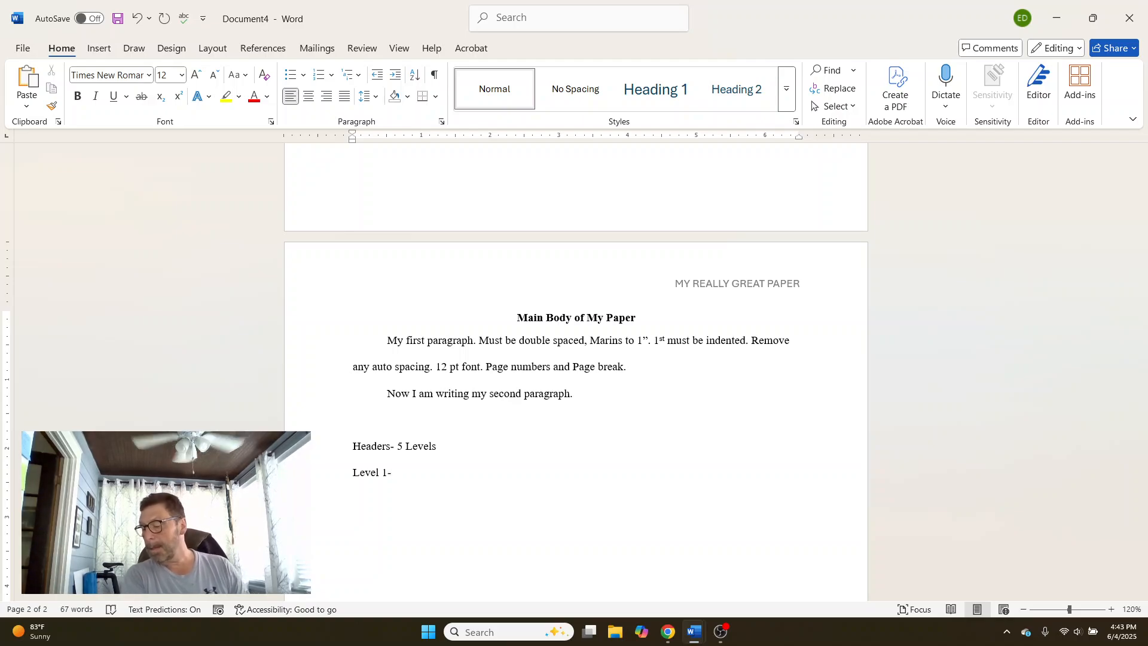
pyautogui.write('cent')
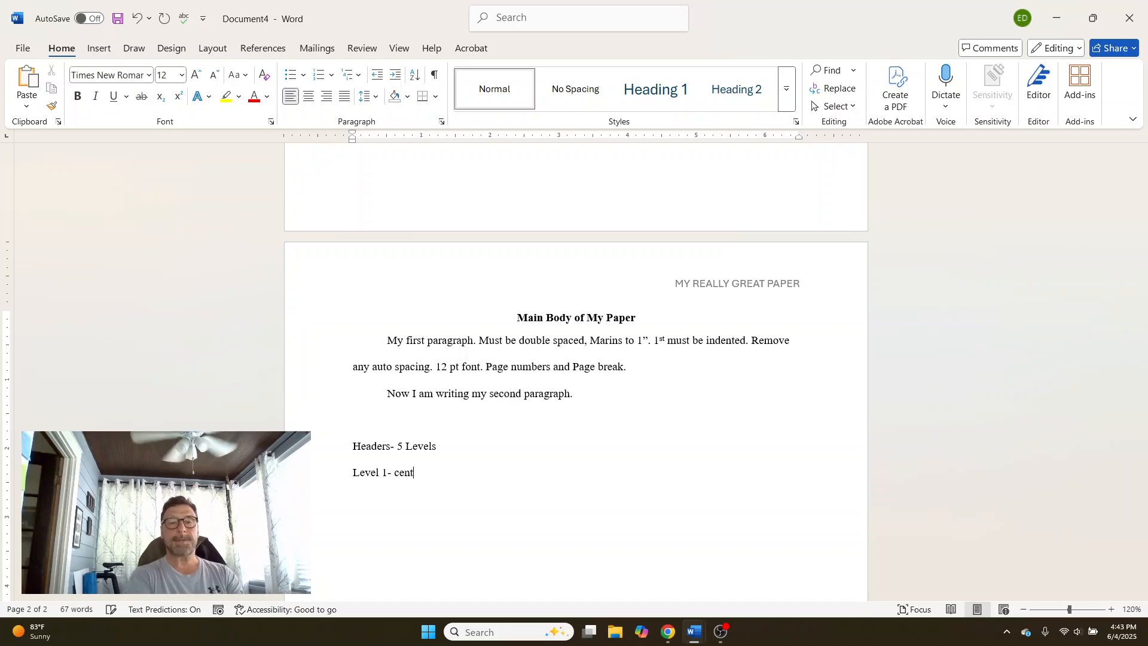
pyautogui.write('ere')
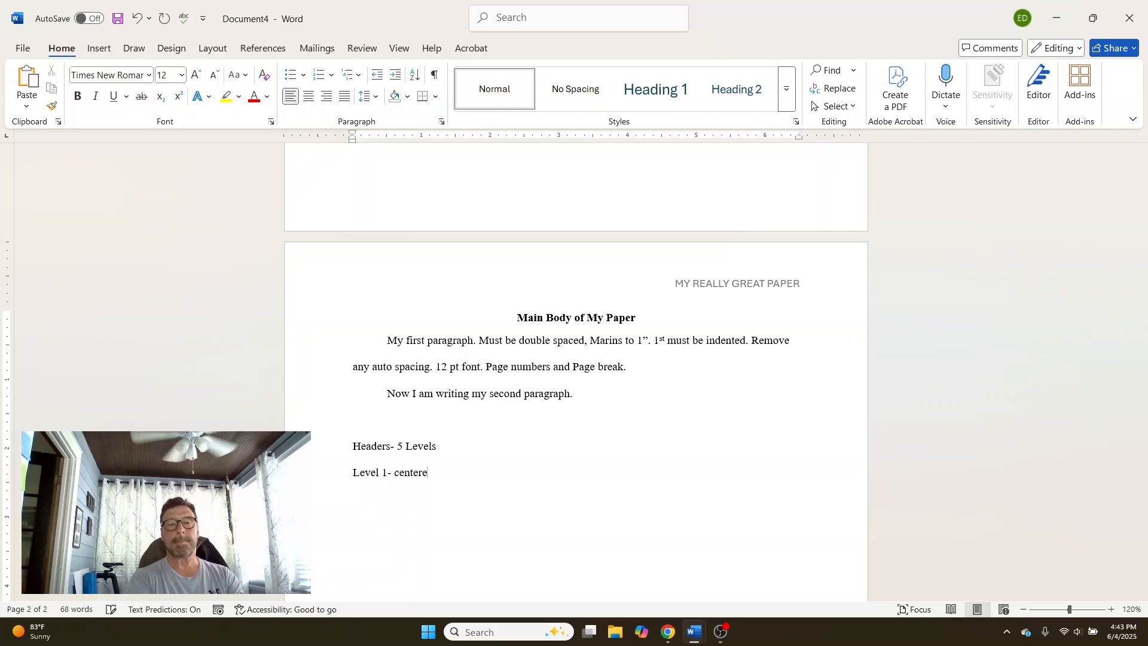
pyautogui.write('d, bold, and Title case')
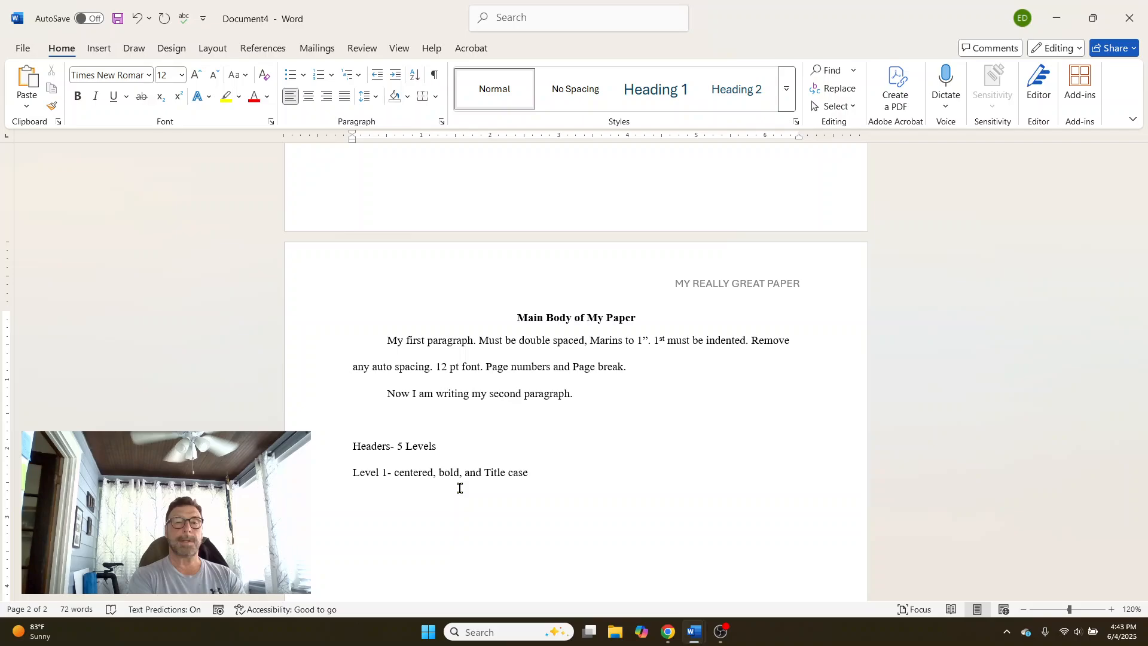
# - Add the example line "My Level 1 Header" below the Level 1 description and make it bold and centered
pyautogui.press('Return')
pyautogui.write('My Level ')
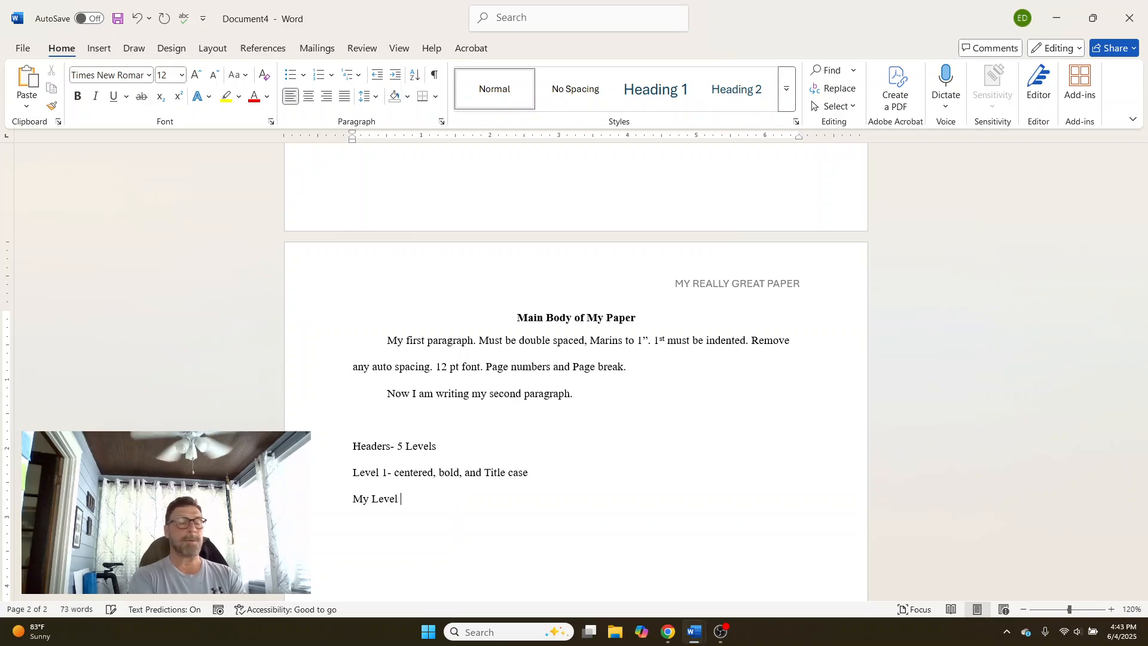
pyautogui.write('1 Header')
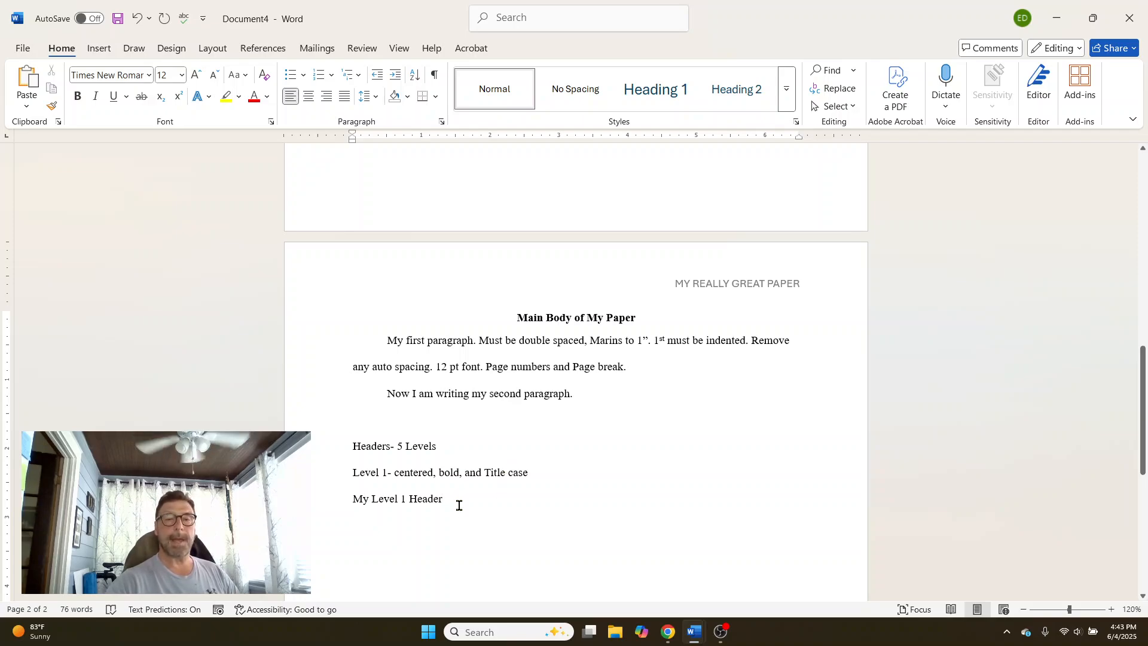
pyautogui.moveTo(458, 504); pyautogui.dragTo(348, 501)
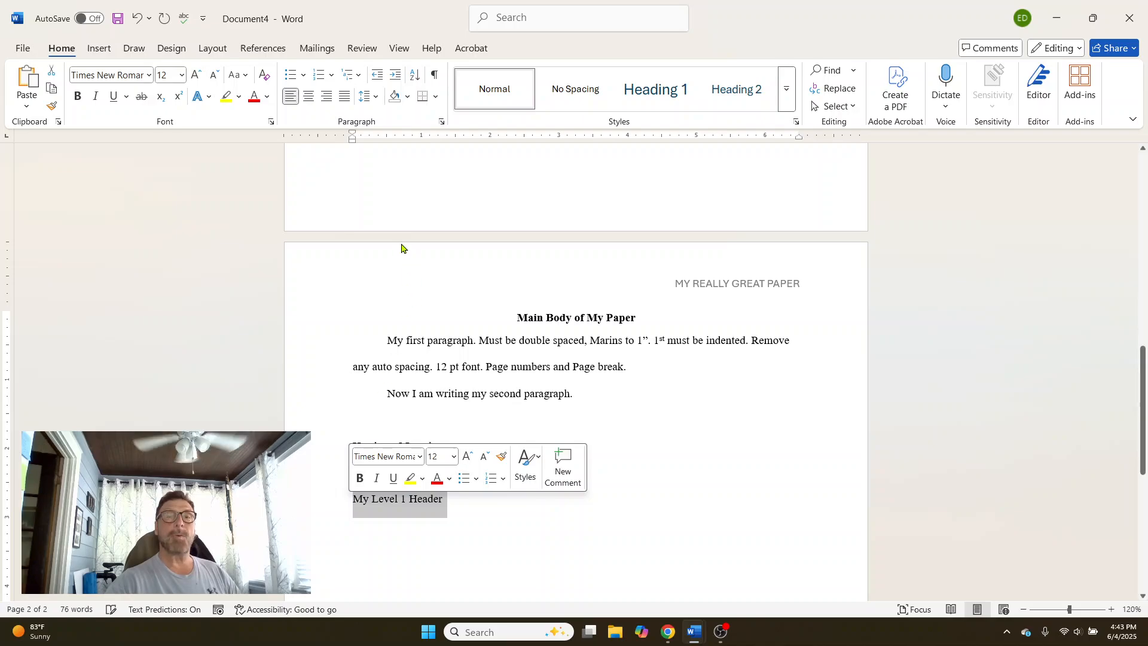
pyautogui.click(77, 97)
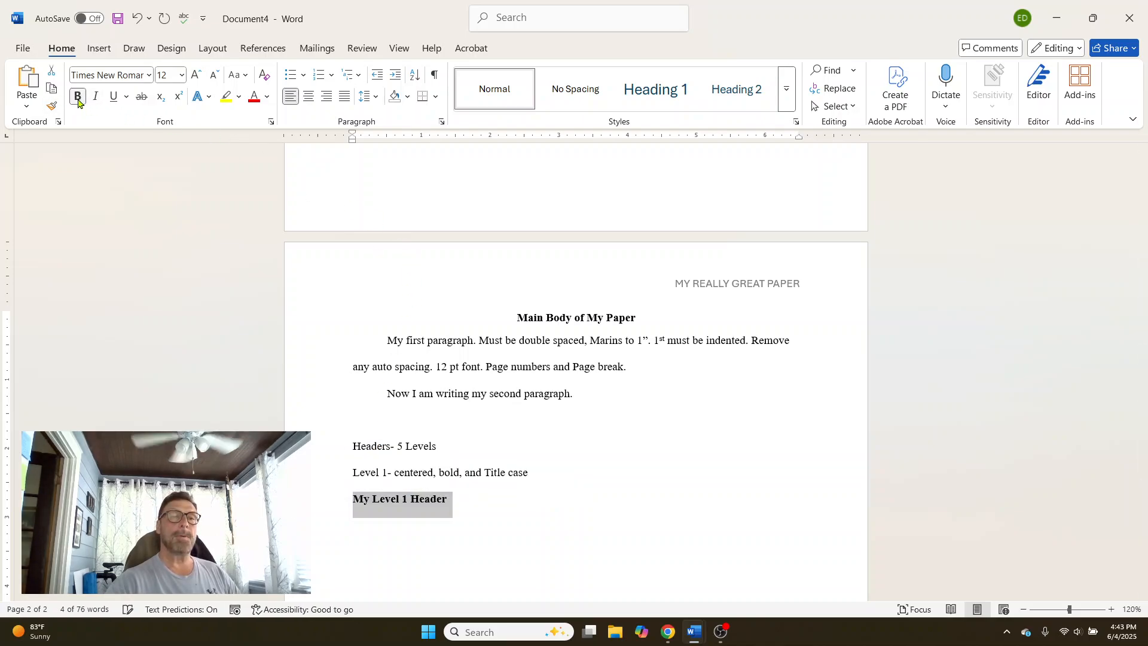
pyautogui.click(309, 103)
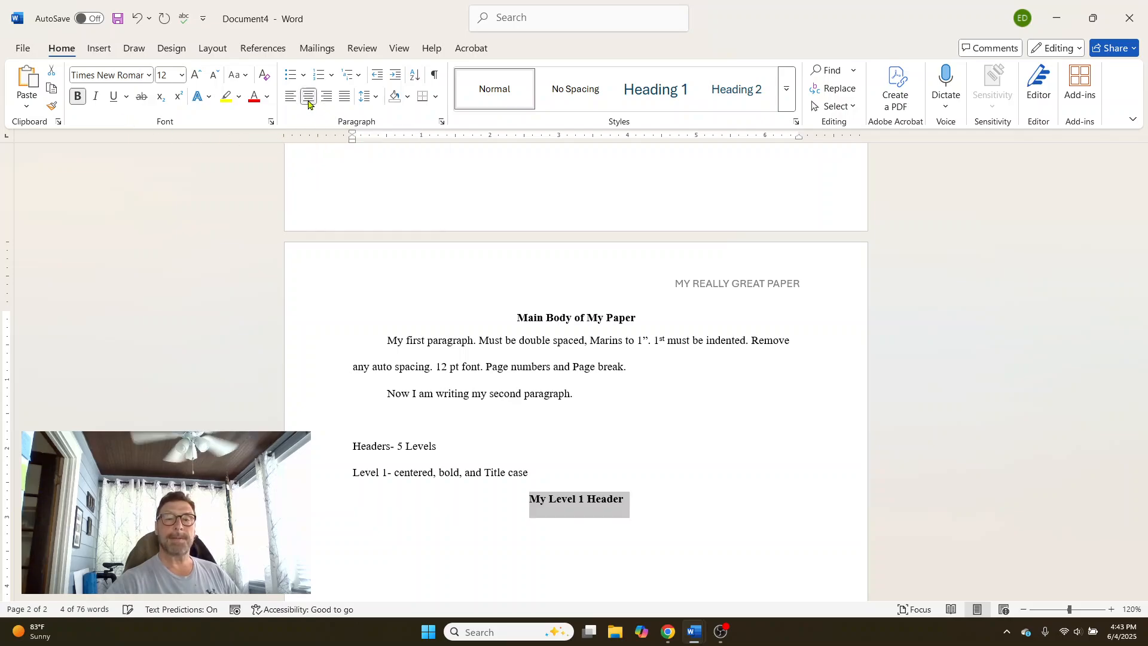
# - Start a new line below "My Level 1 Header" with left alignment and bold turned off
pyautogui.click(664, 506)
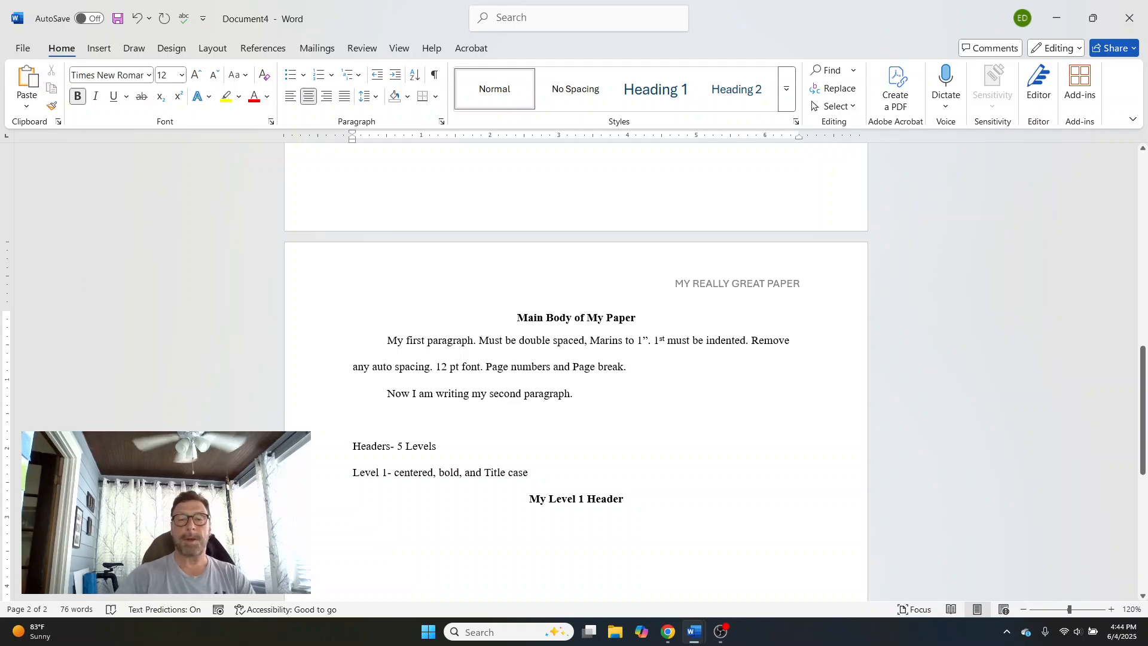
pyautogui.click(290, 96)
pyautogui.click(78, 97)
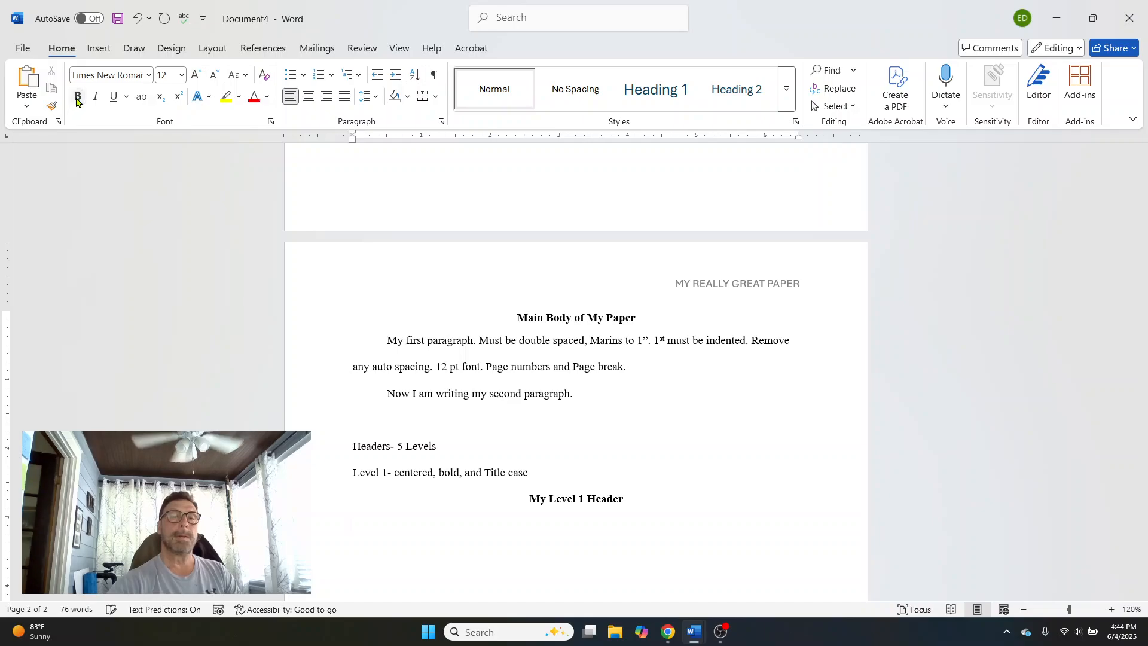
# - Write the line "Level 2- Left, bold, and title Case", correcting the misspelled word to the suggested "title"
pyautogui.write('L')
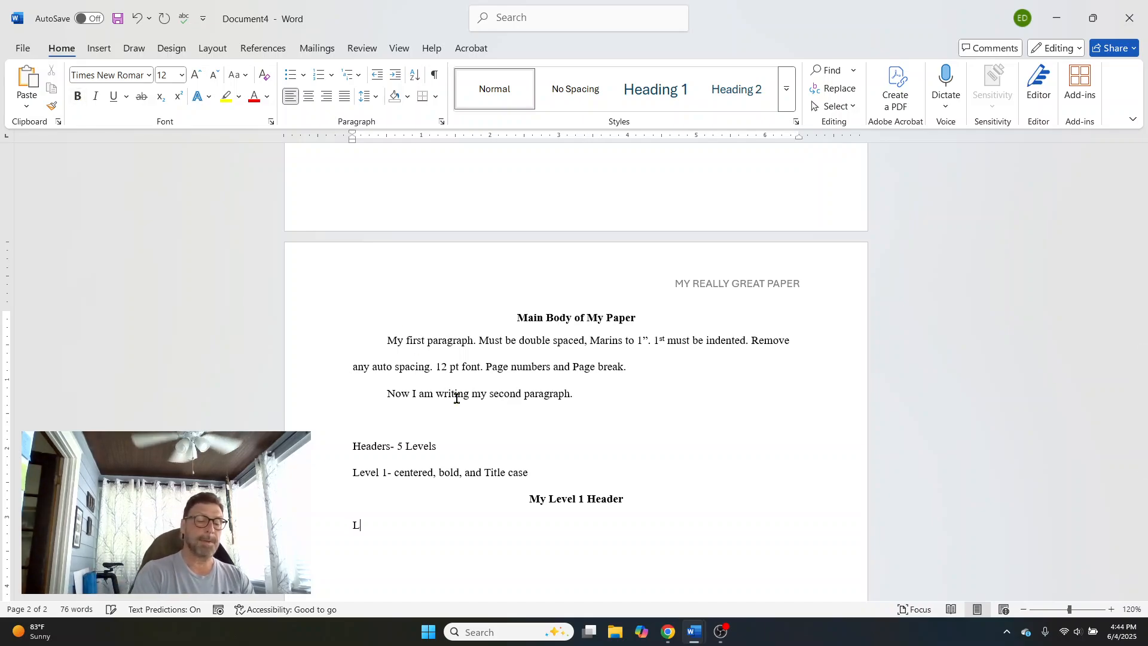
pyautogui.write('evel 2')
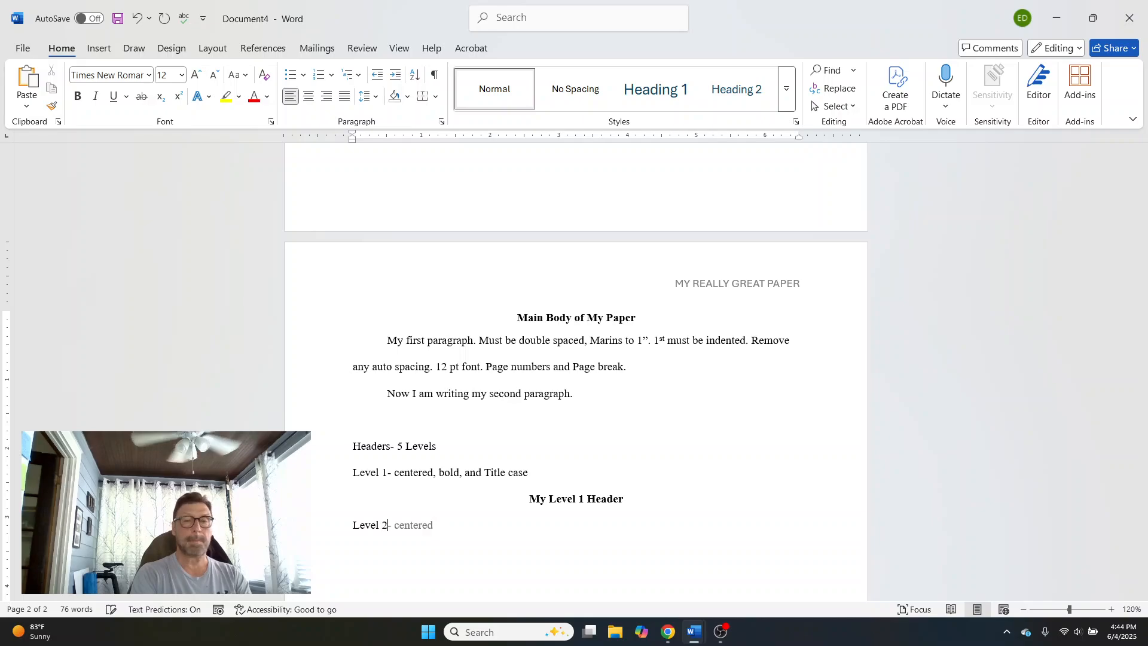
pyautogui.write('- ')
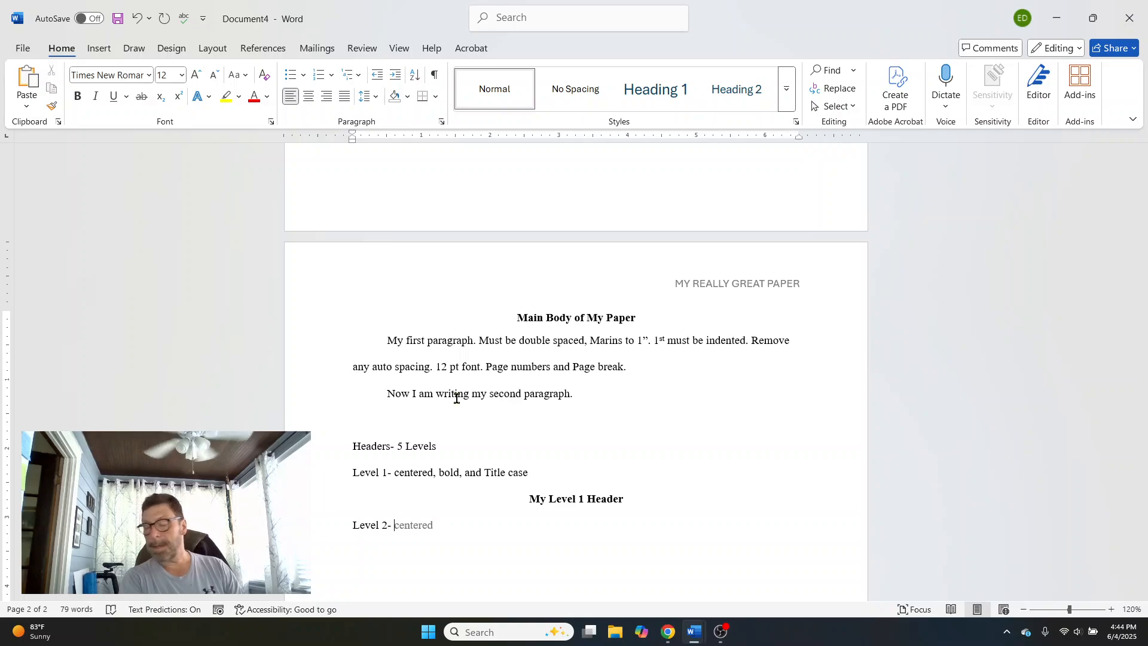
pyautogui.write('Left')
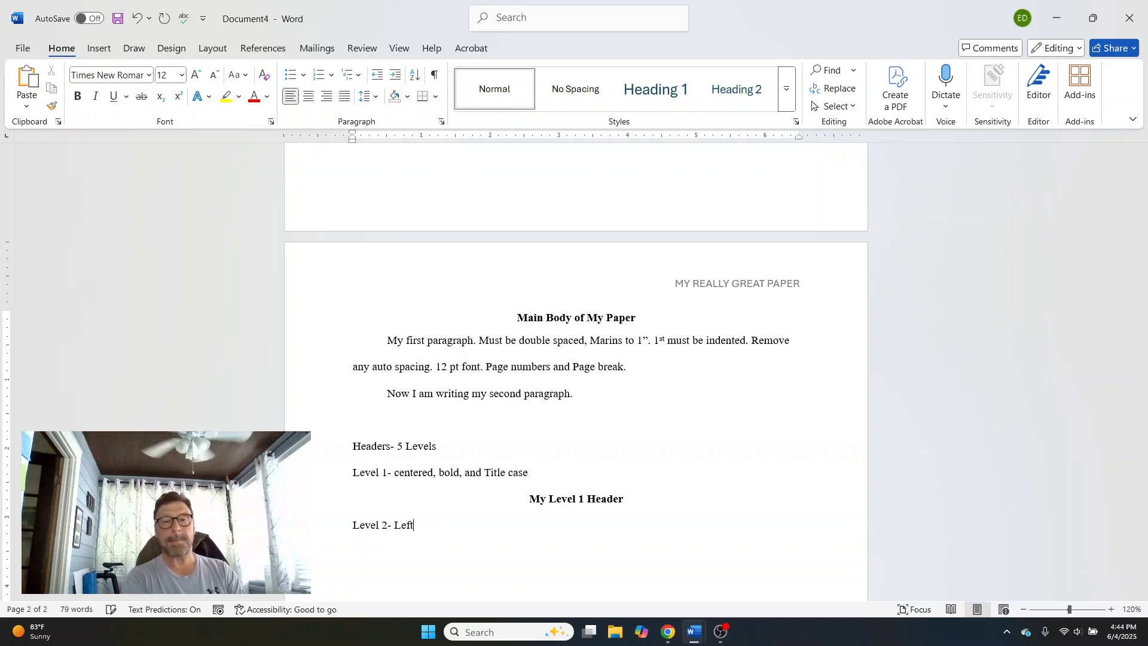
pyautogui.write(', bold,')
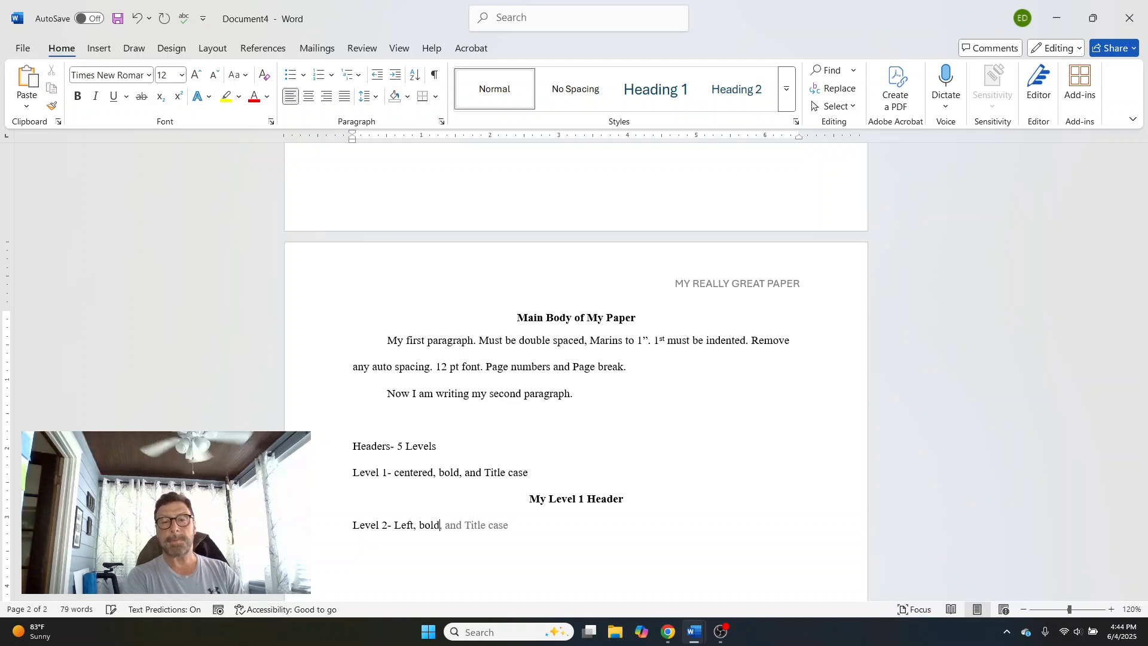
pyautogui.write(' and tt')
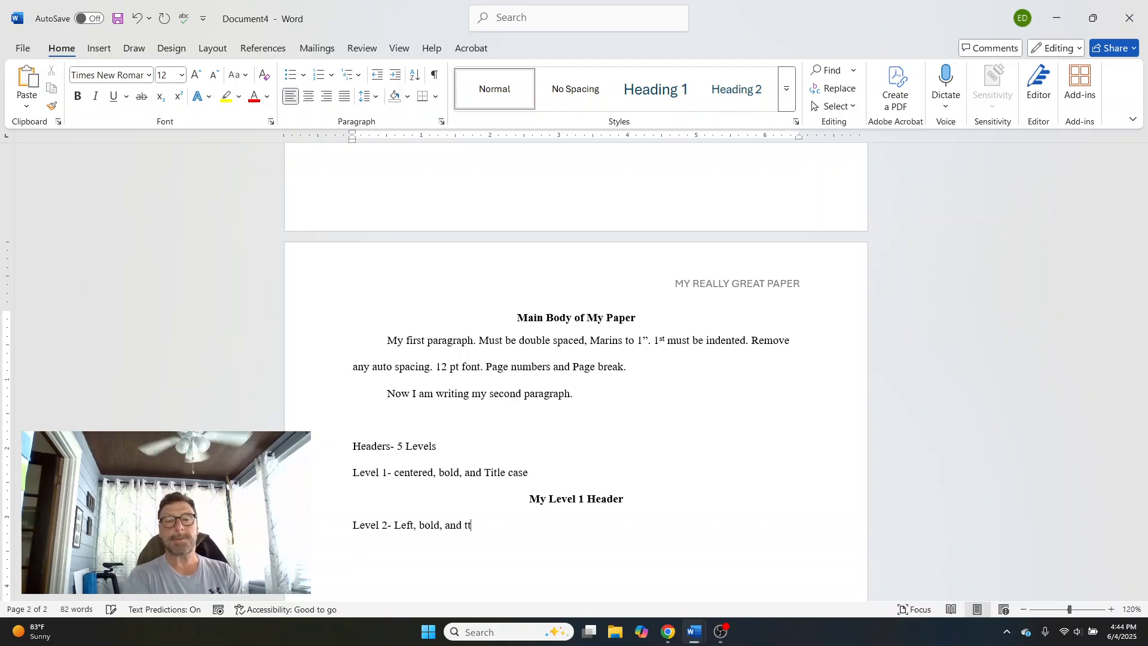
pyautogui.press('BackSpace')
pyautogui.write('Titel ')
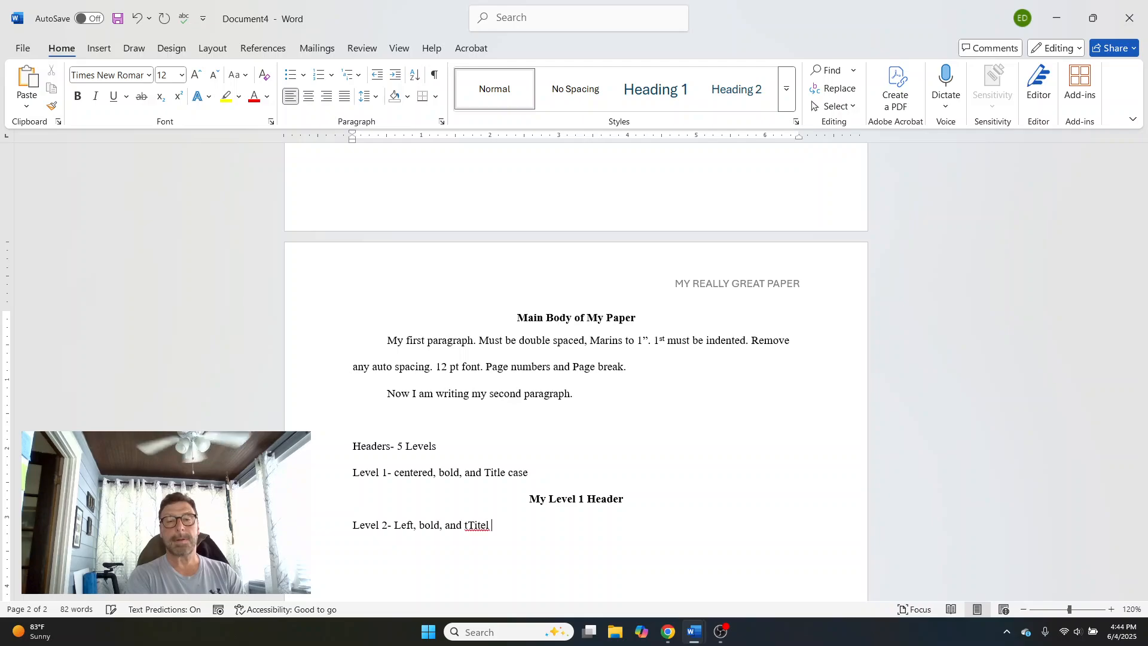
pyautogui.write('Case')
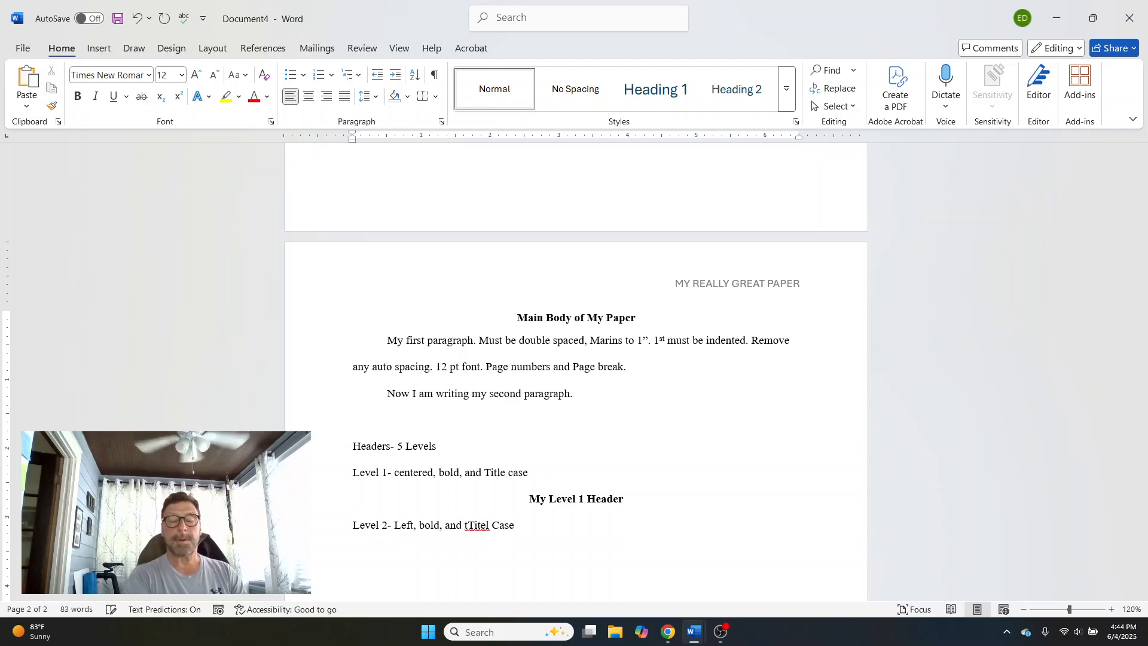
pyautogui.rightClick(482, 526)
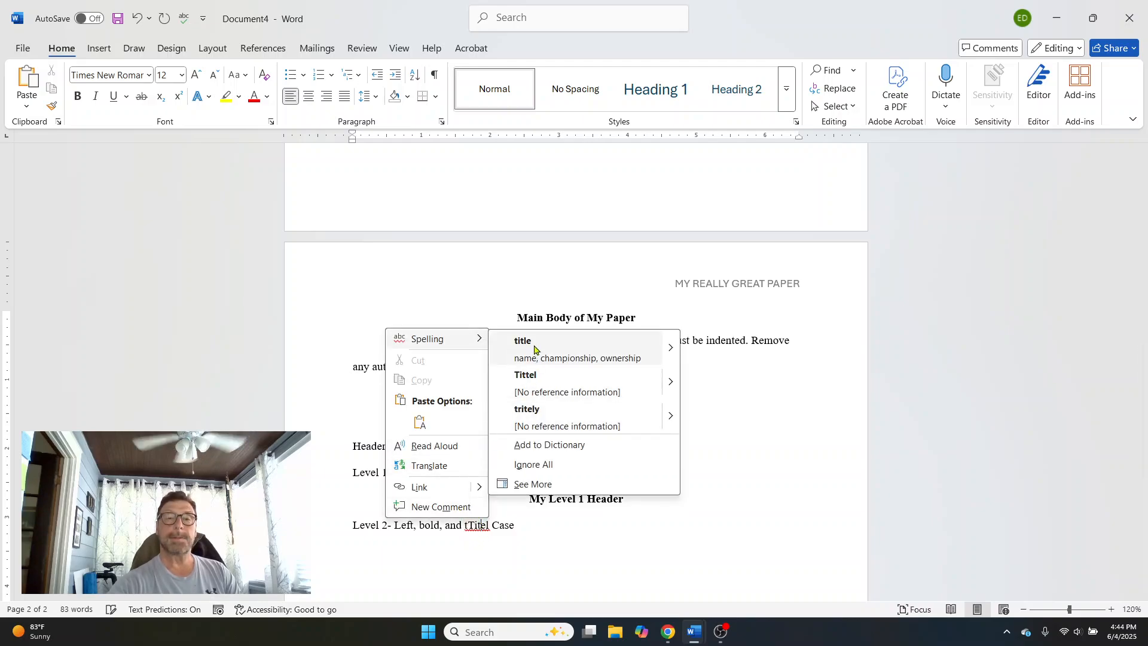
pyautogui.click(534, 346)
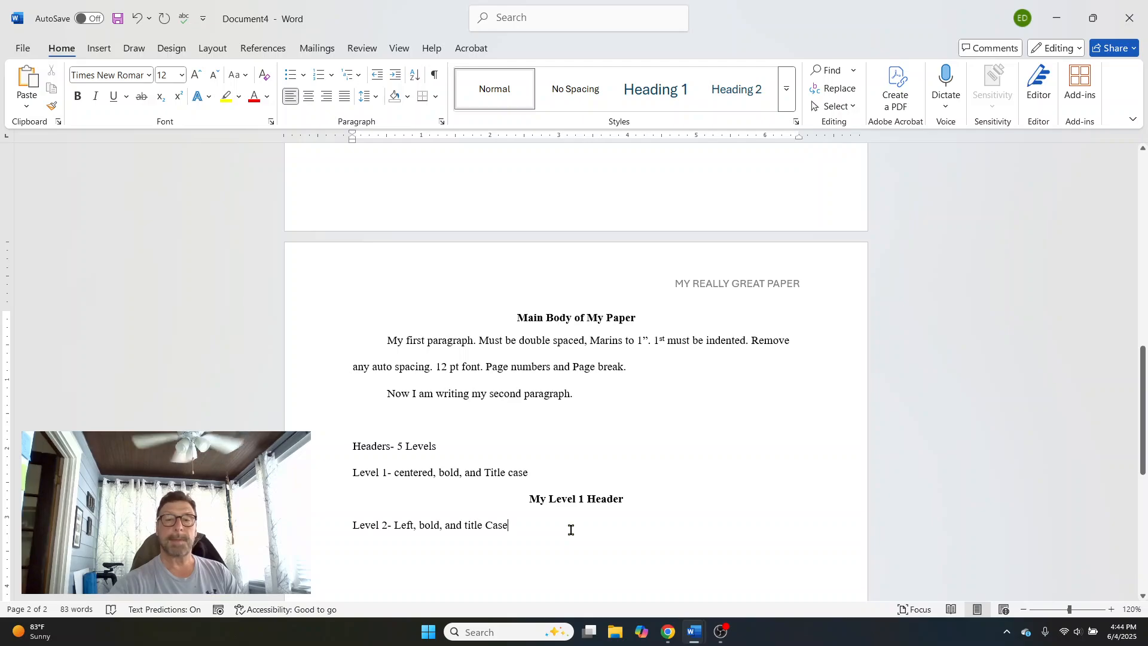
# - Add the example line "My Level 2 Header" below the Level 2 description and make it bold
pyautogui.press('Return')
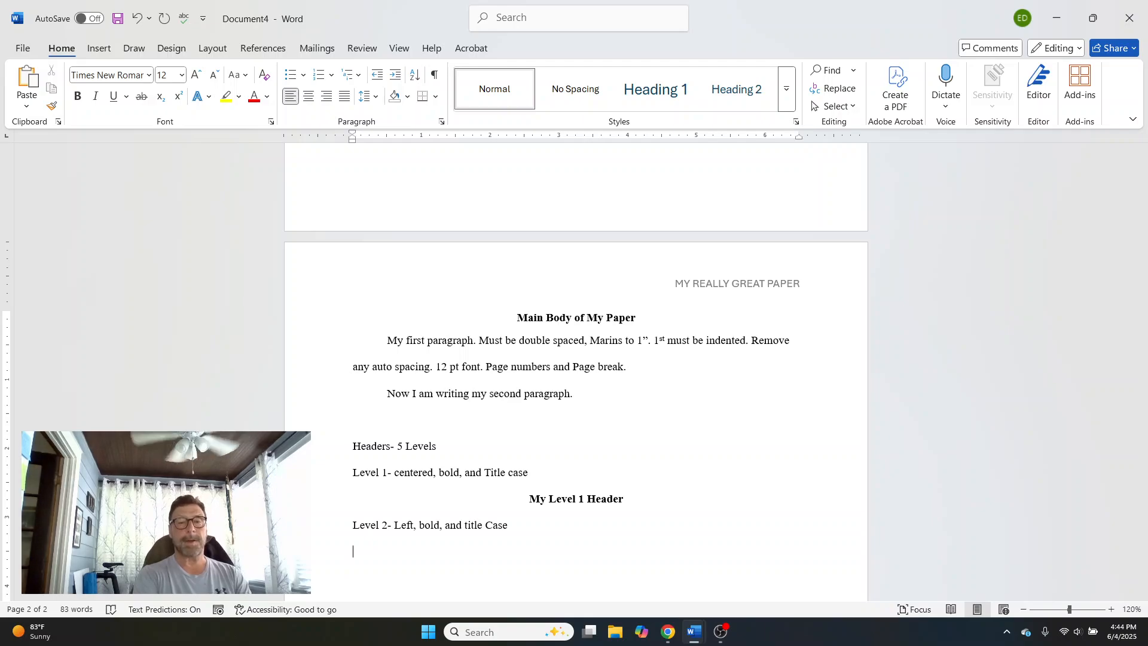
pyautogui.write('M')
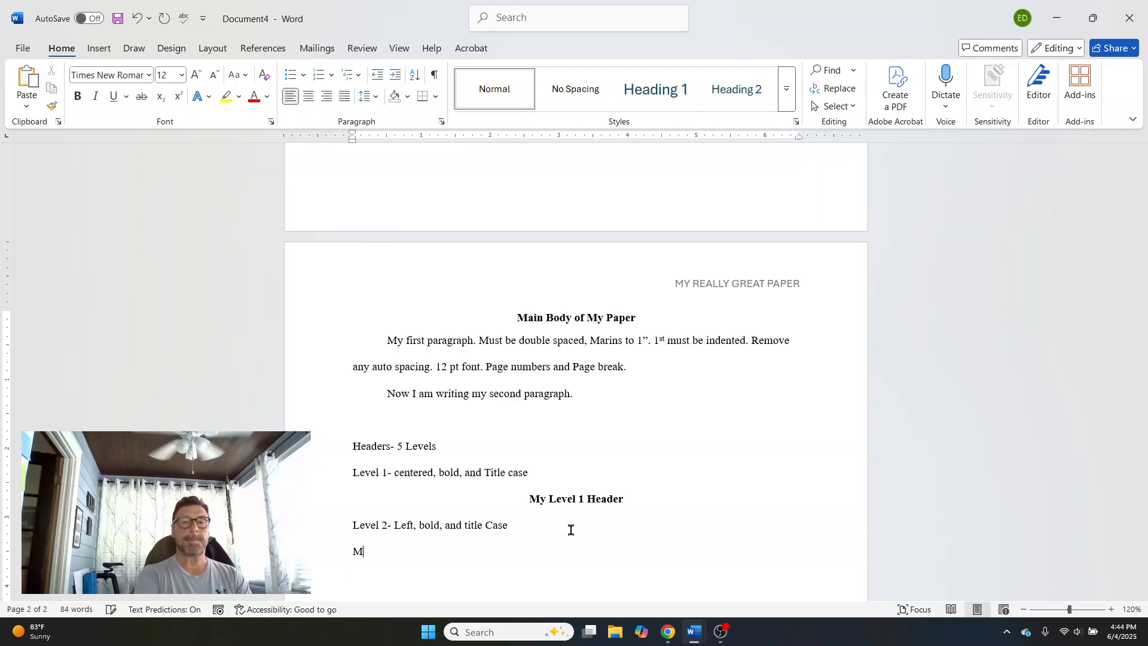
pyautogui.write('y L')
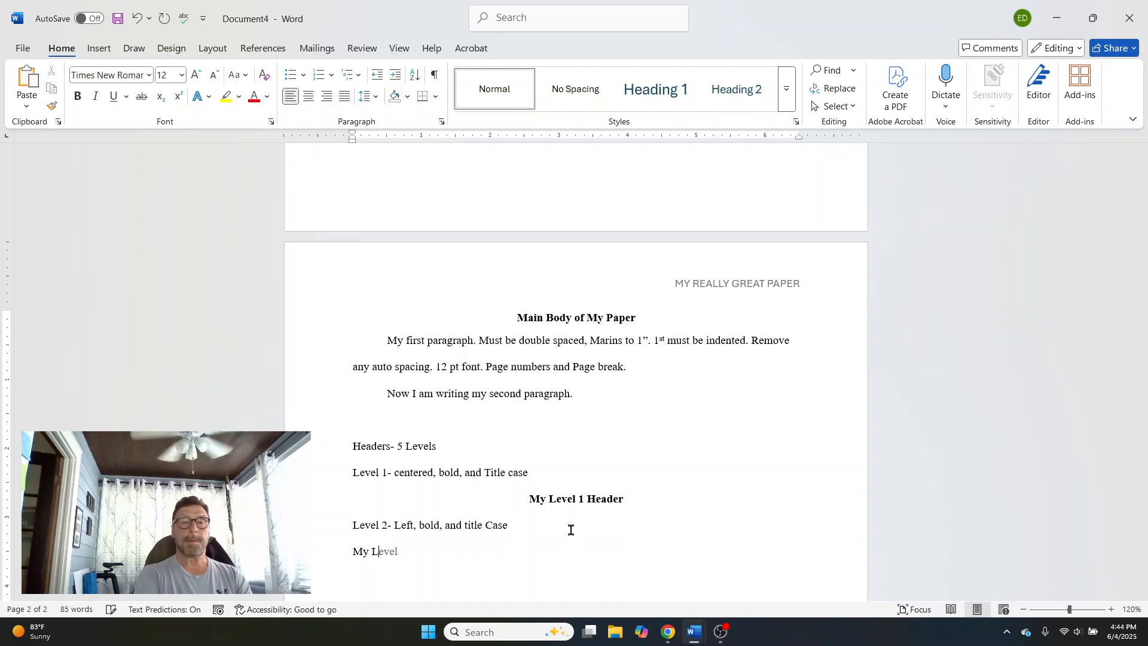
pyautogui.write('evel 2 Head')
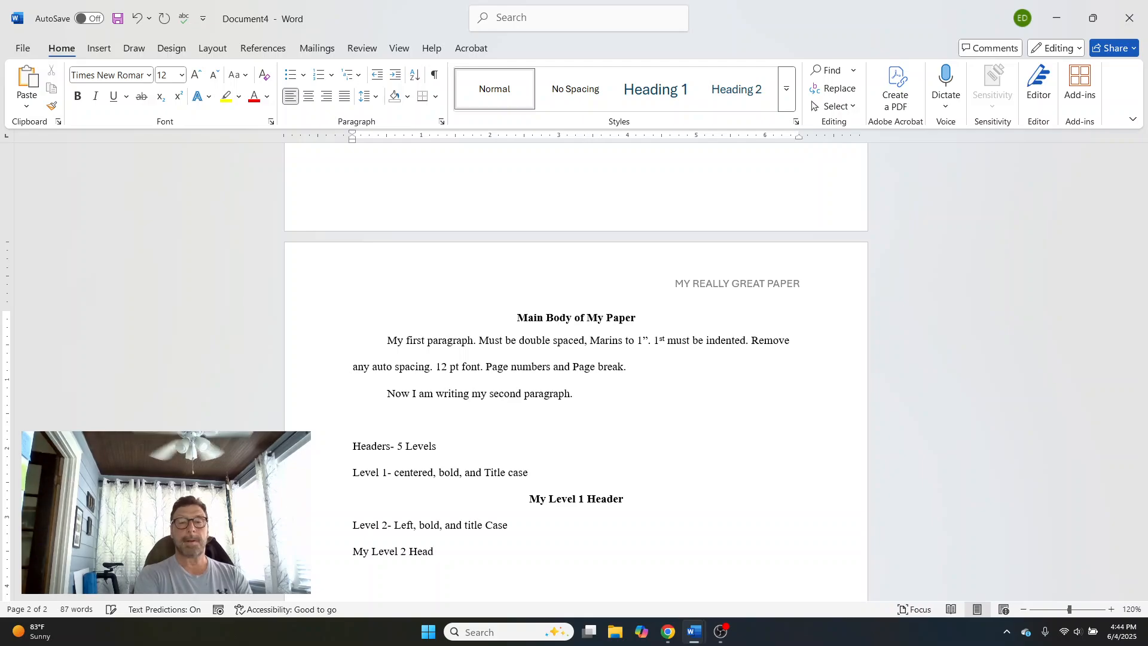
pyautogui.write('er')
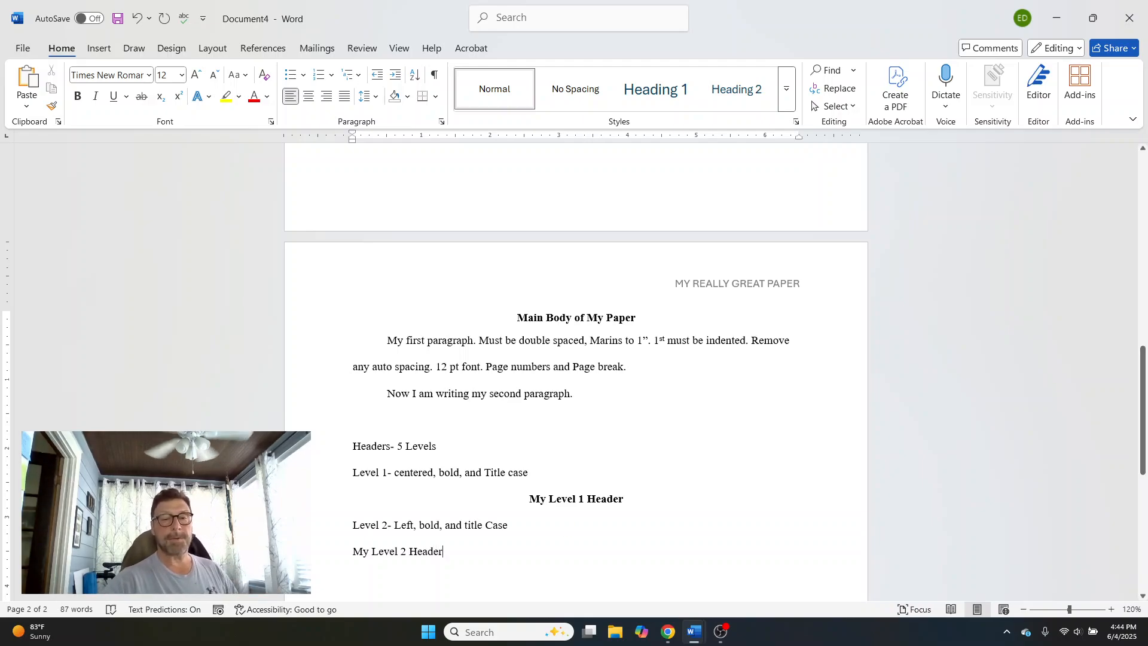
pyautogui.moveTo(450, 553); pyautogui.dragTo(350, 553)
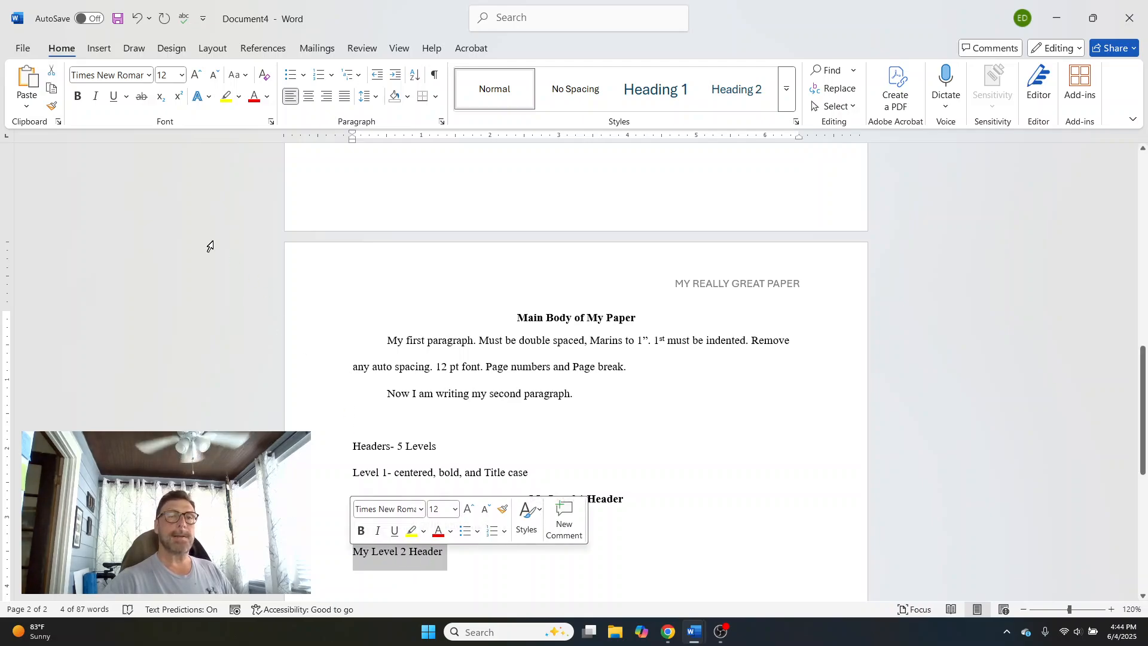
pyautogui.click(77, 96)
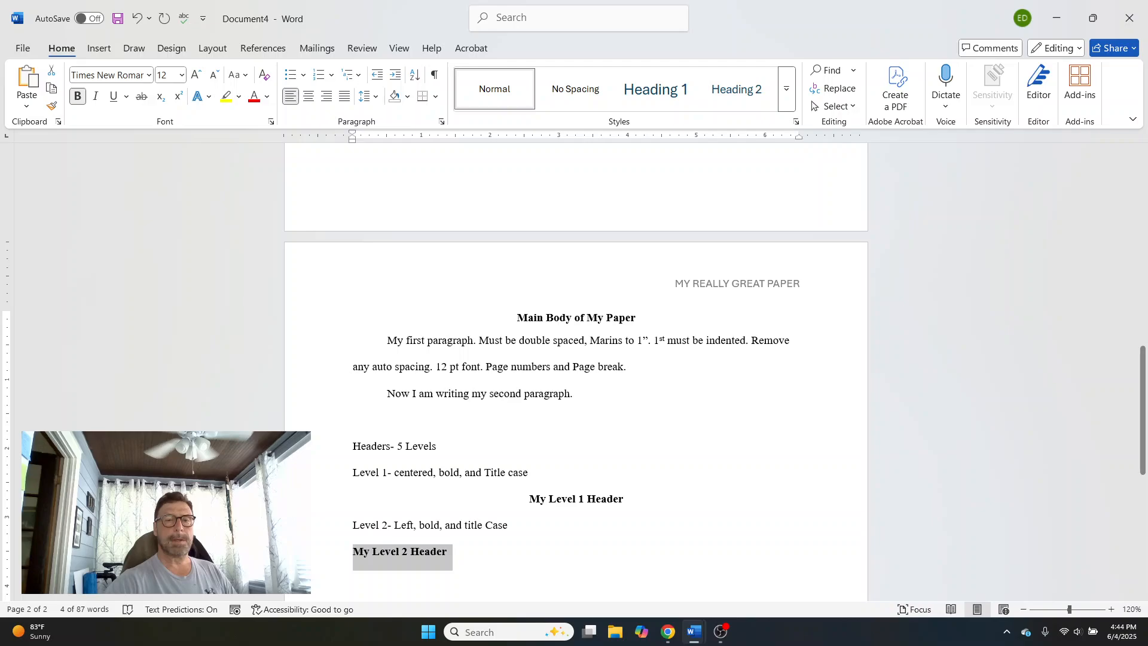
pyautogui.click(519, 557)
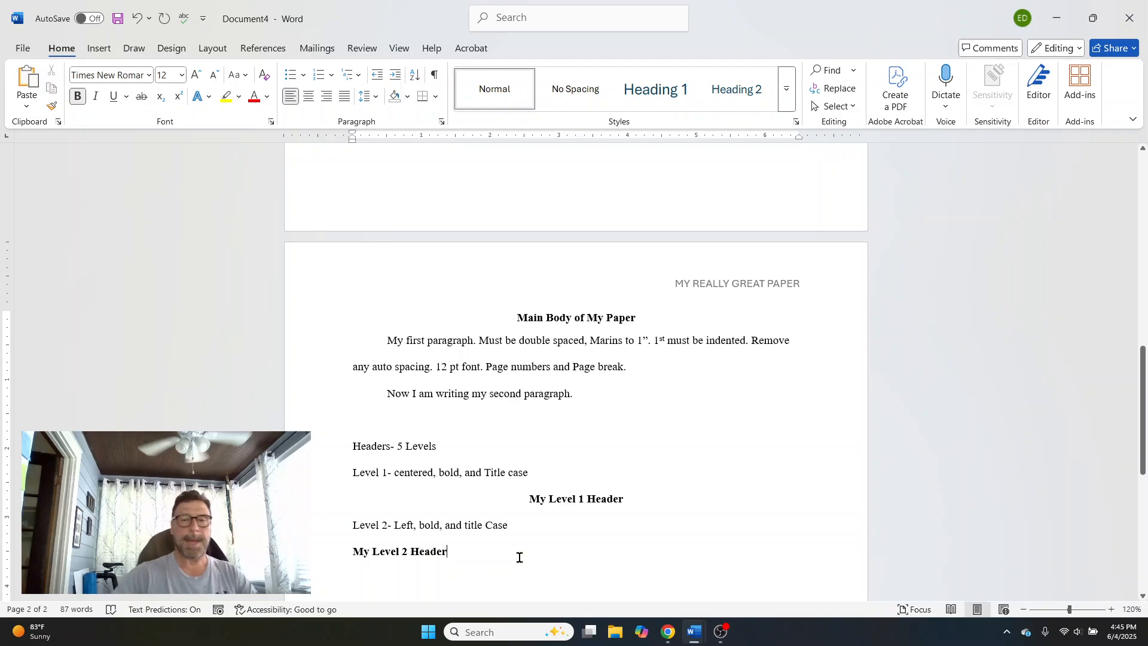
# - On a new line below "My Level 2 Header", turn bold off and write "Leve 3- Left, Italic, Title"
pyautogui.press('Return')
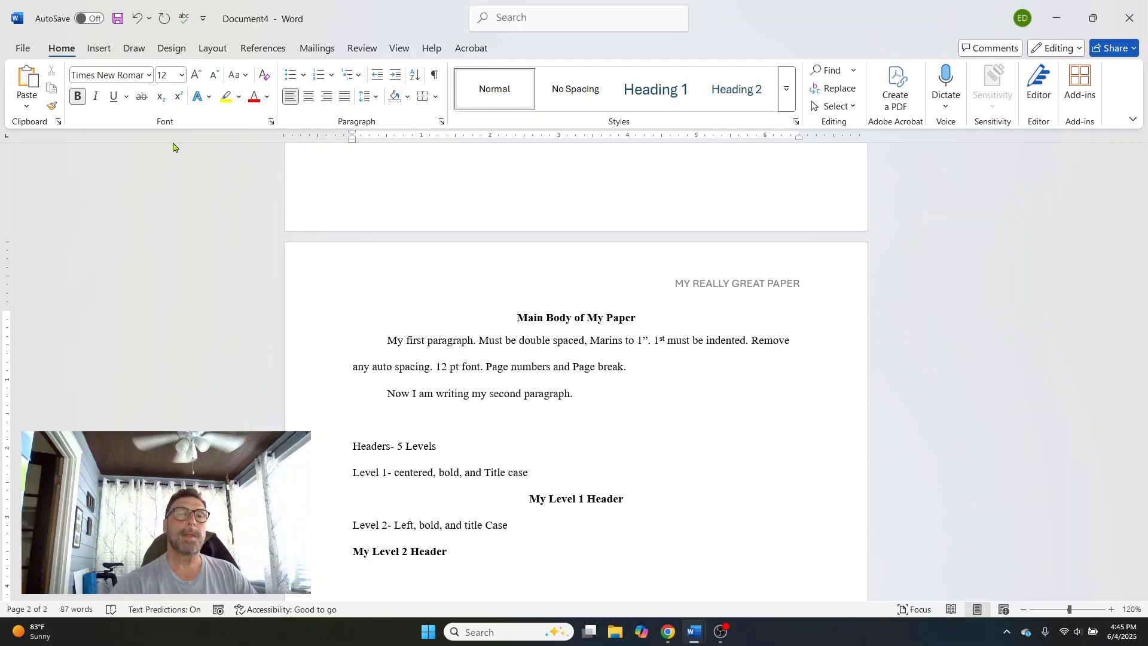
pyautogui.click(77, 96)
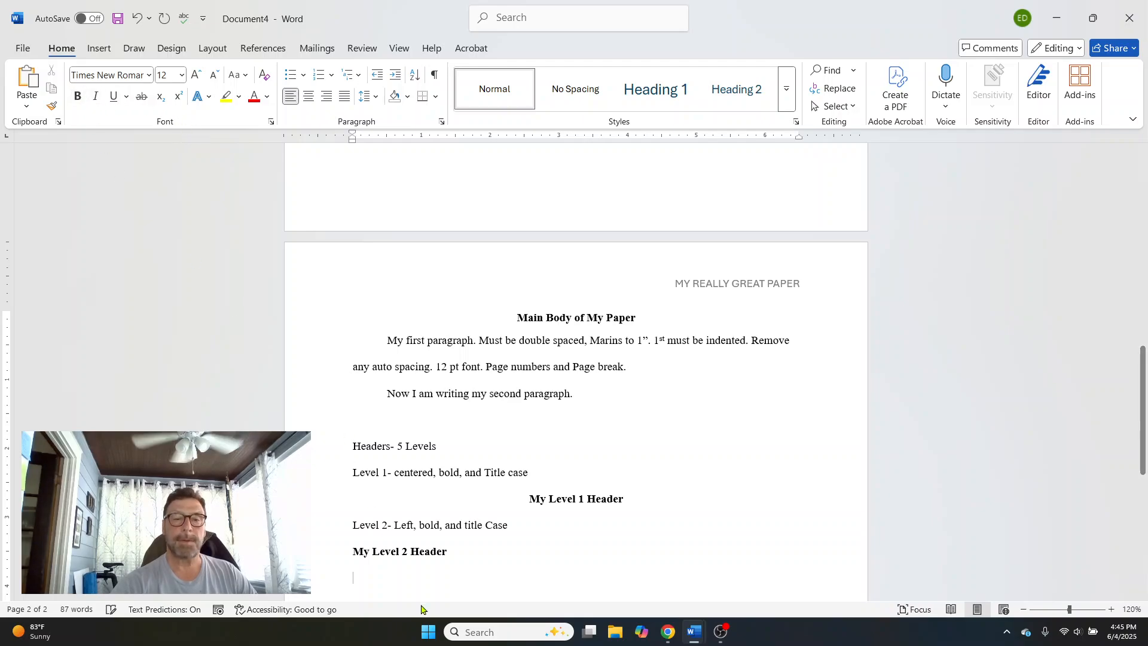
pyautogui.write('Le')
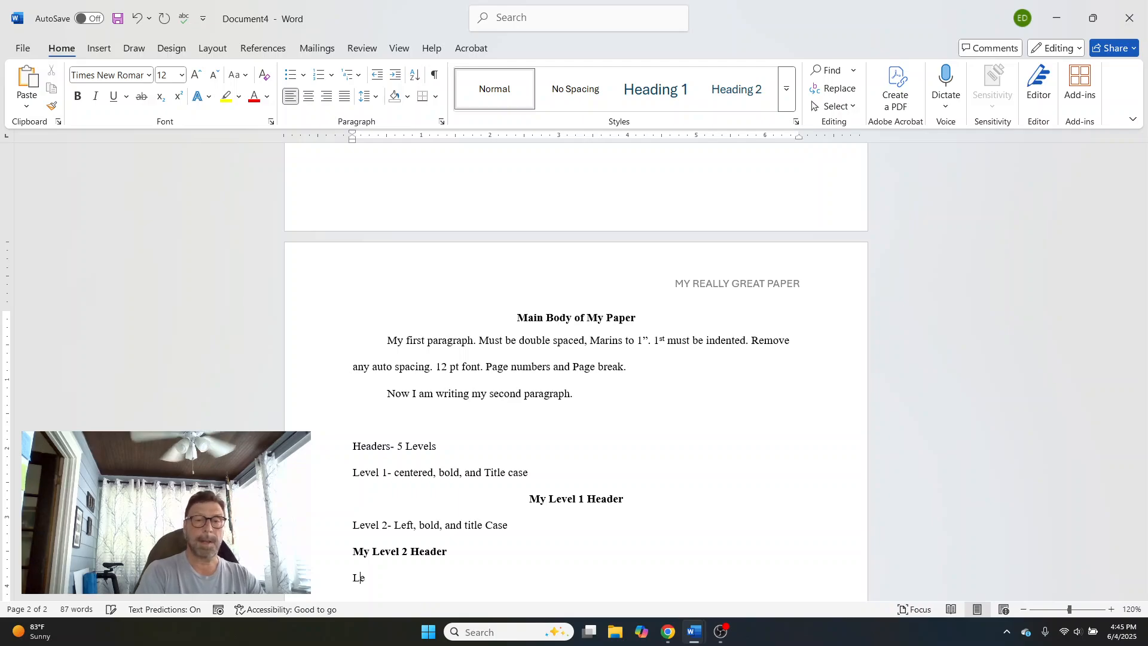
pyautogui.write('ve 3')
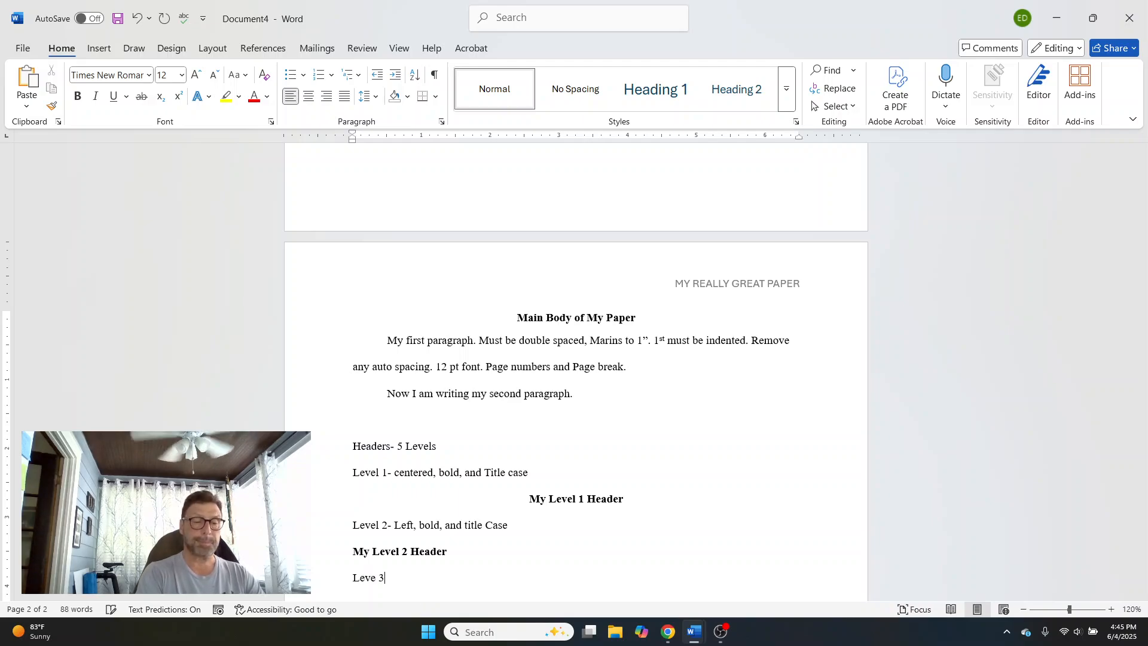
pyautogui.write('-')
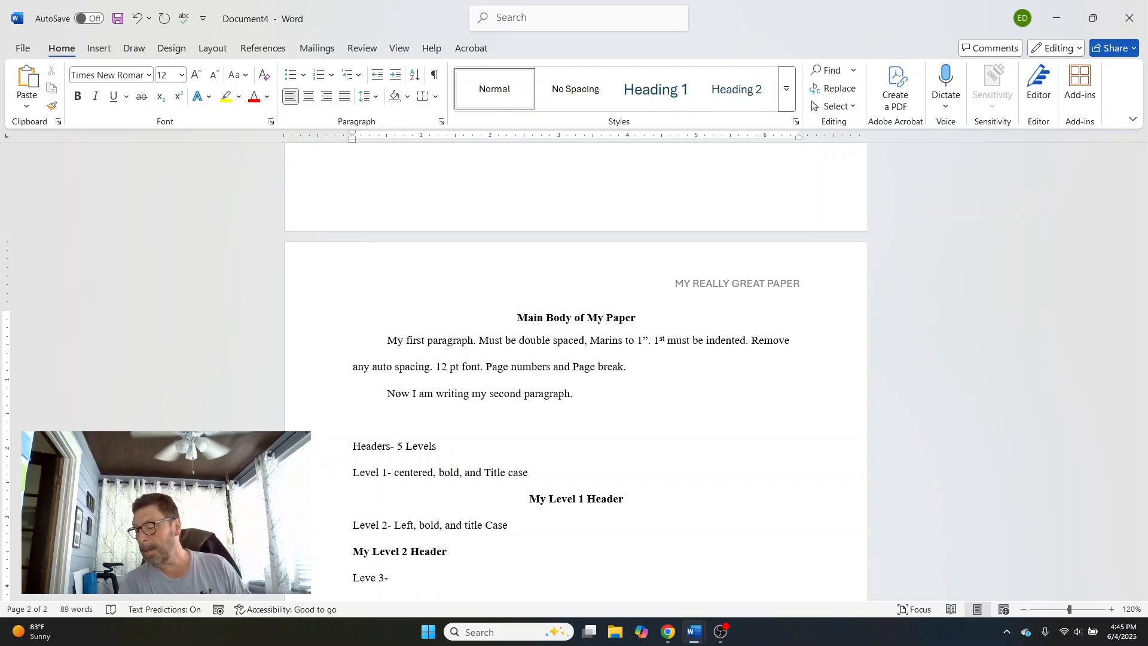
pyautogui.write(' Left,')
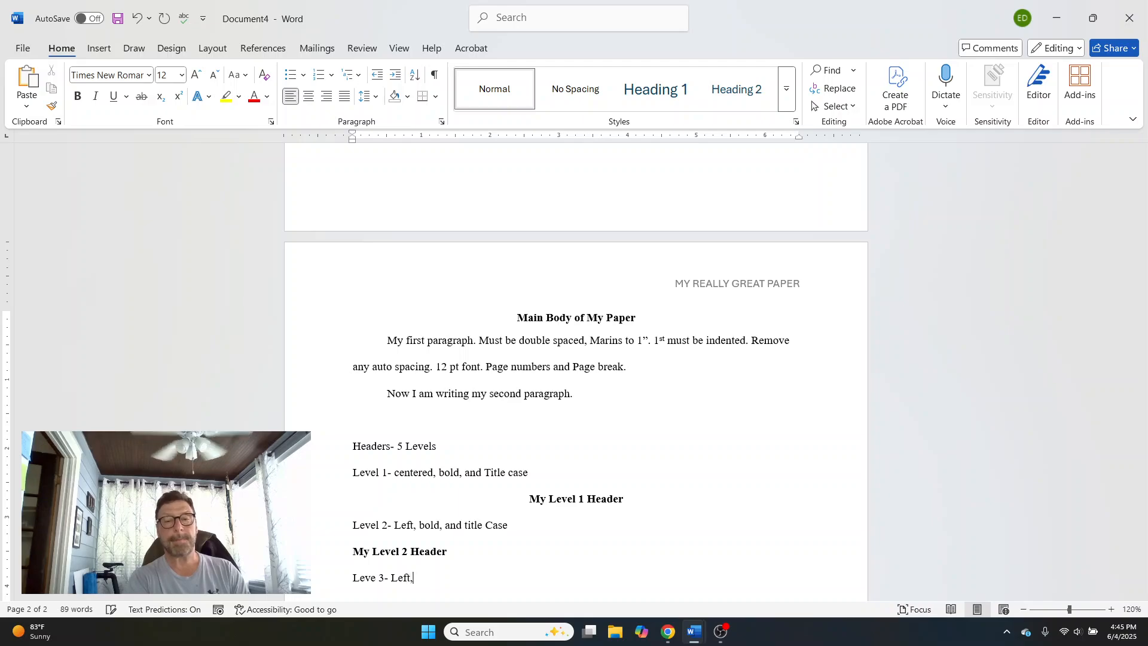
pyautogui.write(' Ital')
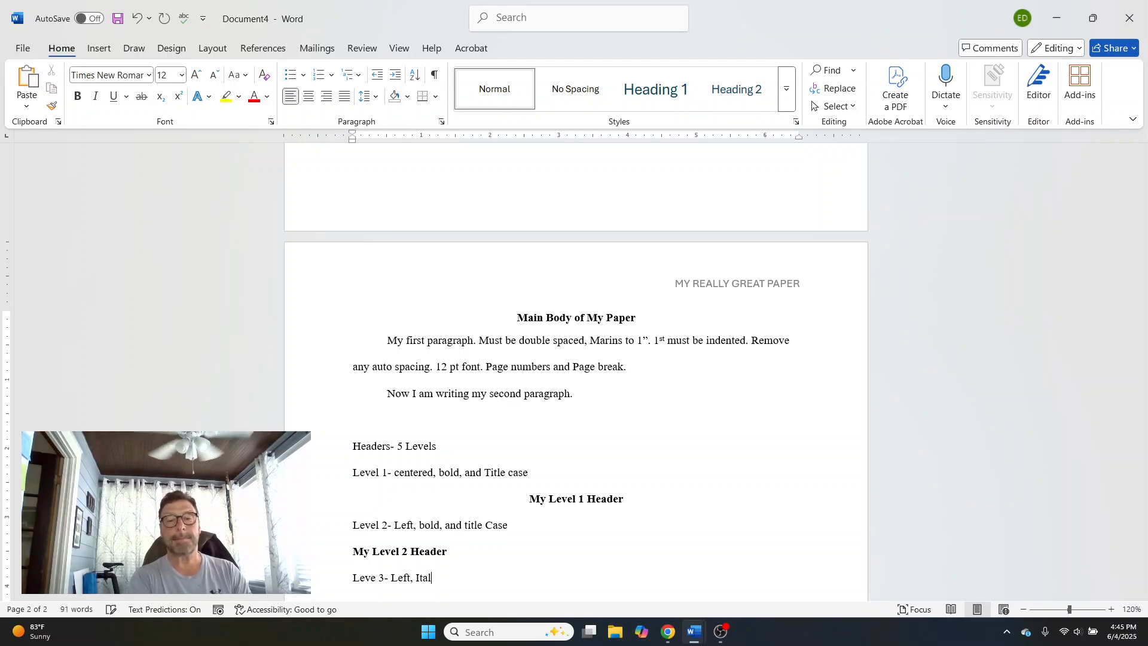
pyautogui.write('ic, T')
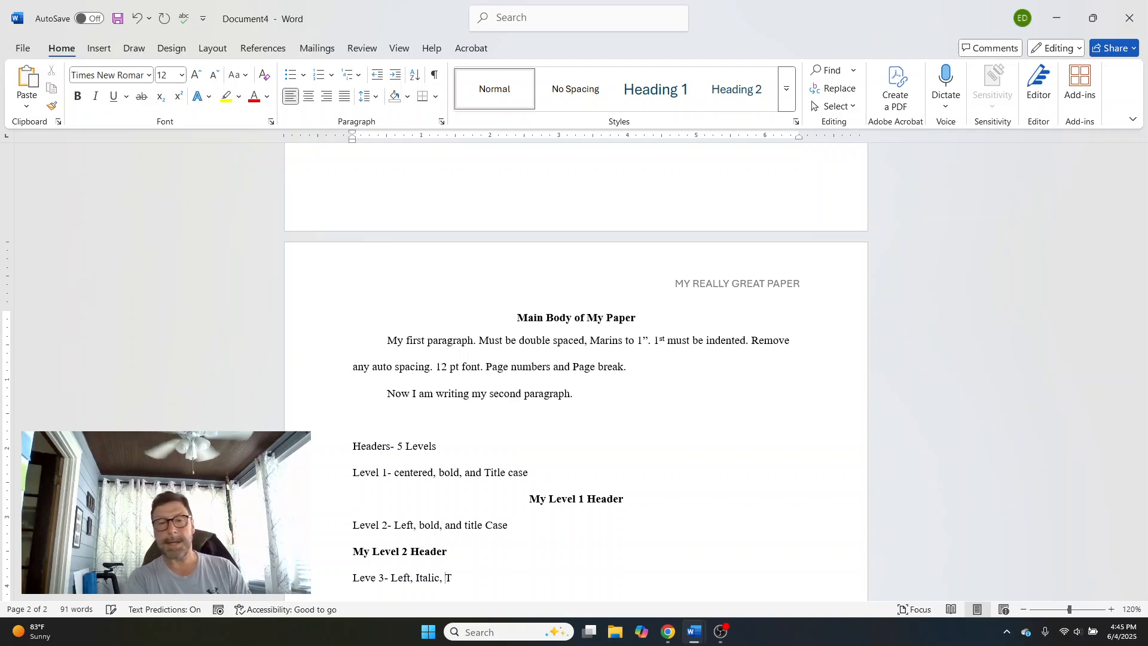
pyautogui.write('itle')
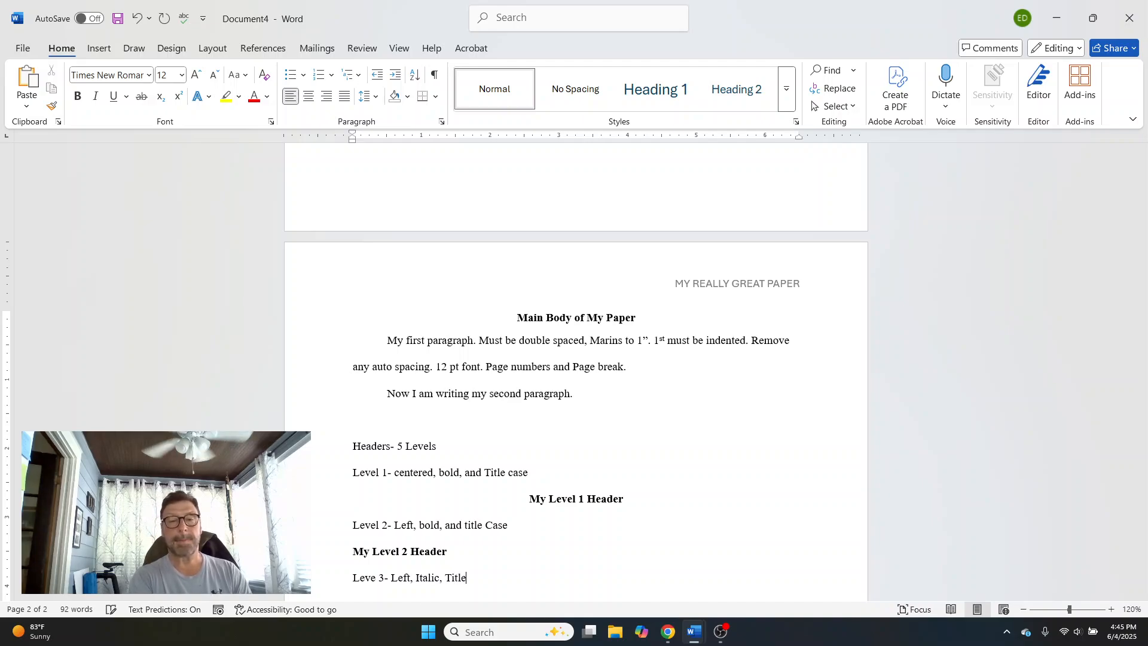
# - Add the example line "My Level 3 Header" below the Level 3 description and make it italic
pyautogui.press('Return')
pyautogui.write('My L')
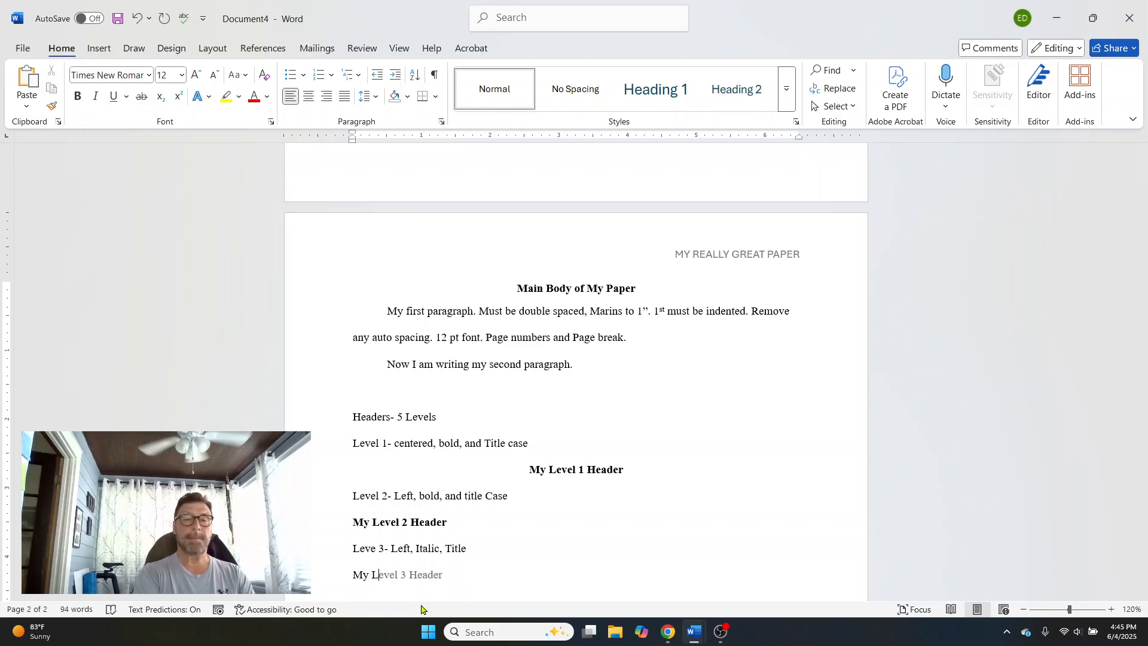
pyautogui.write('eveo')
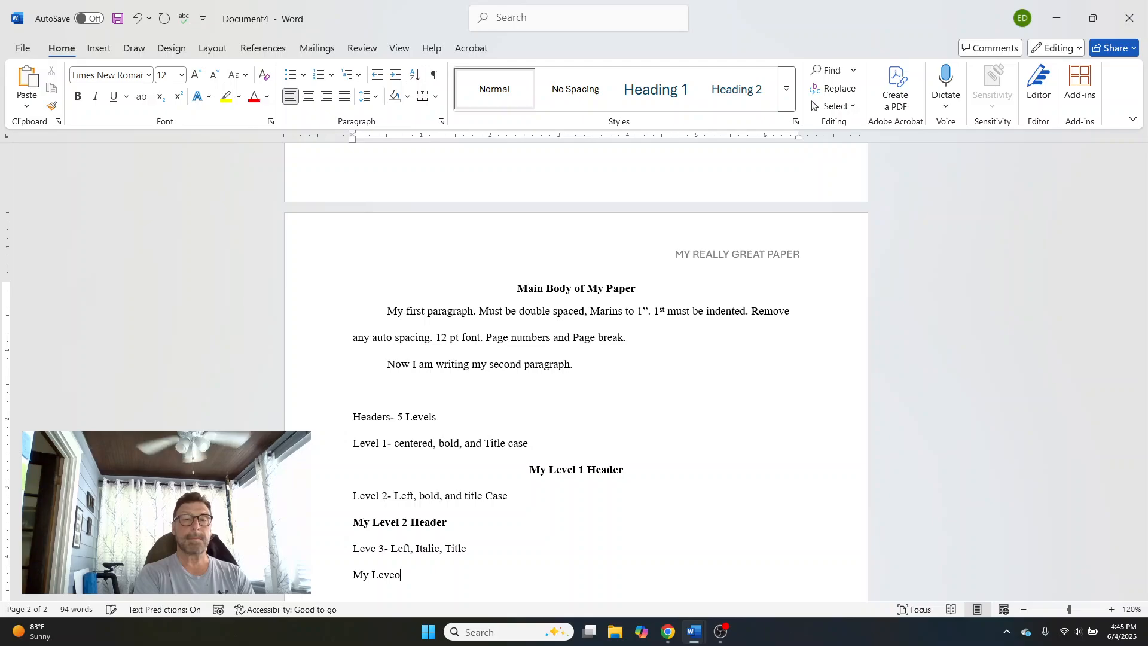
pyautogui.press('BackSpace')
pyautogui.write('l ')
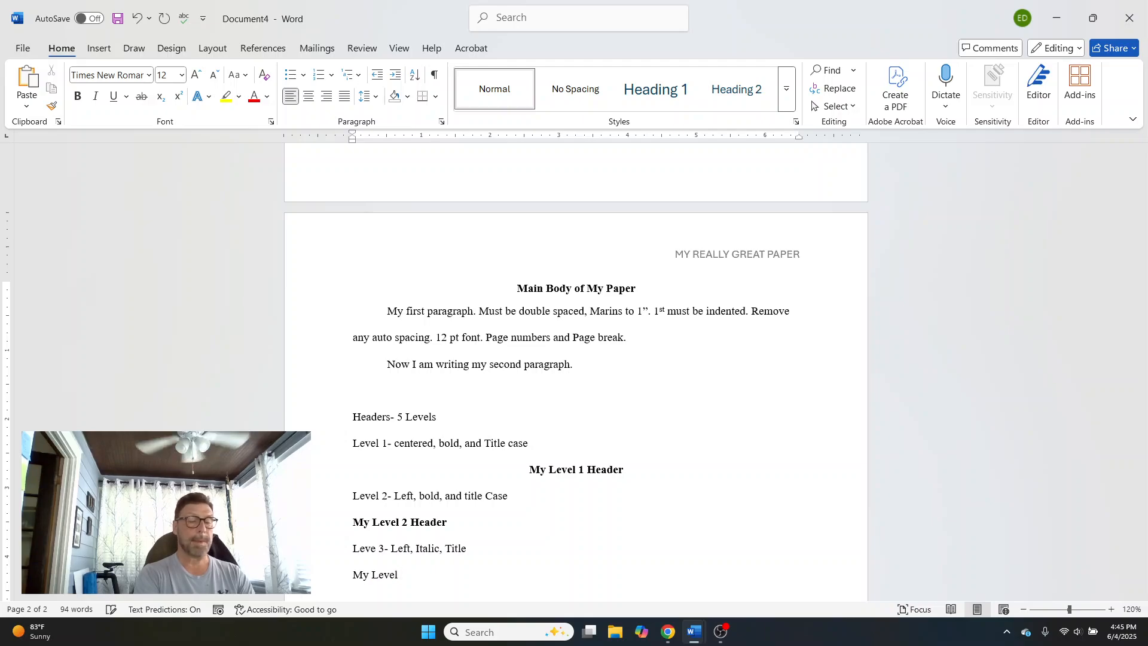
pyautogui.write('3 Header')
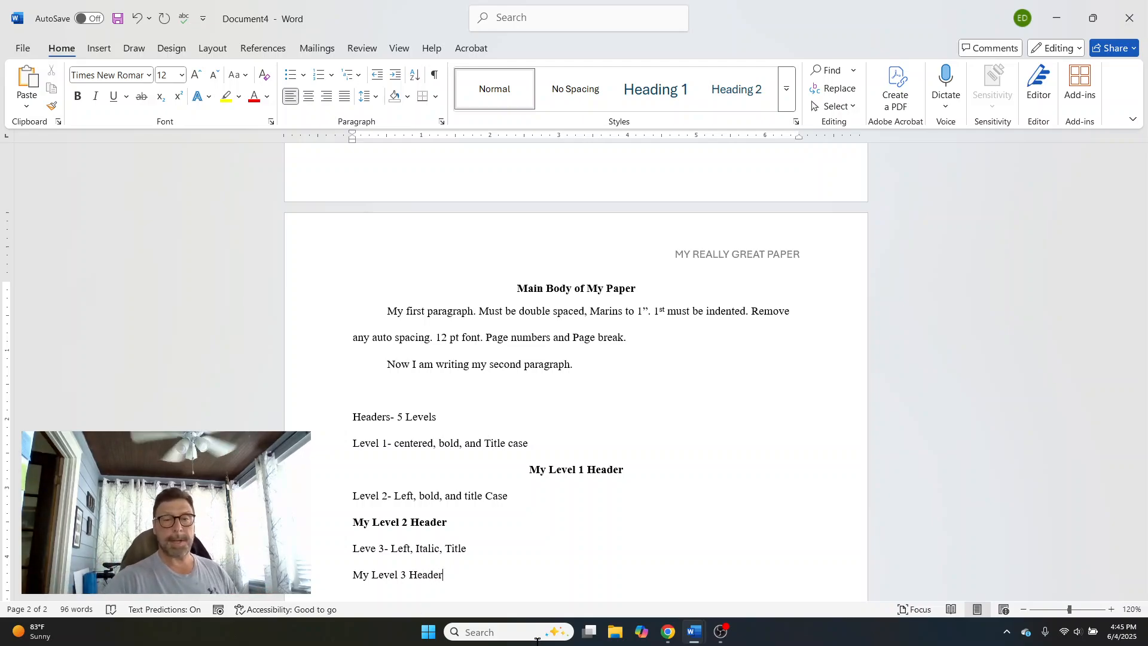
pyautogui.moveTo(451, 574); pyautogui.dragTo(353, 576)
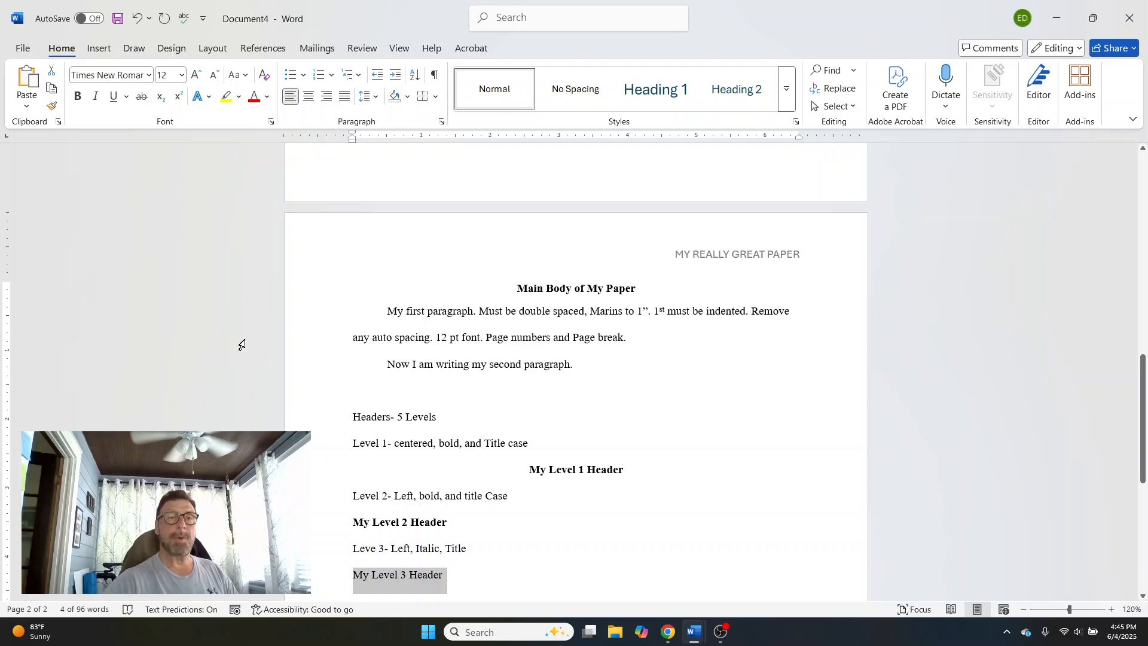
pyautogui.click(95, 96)
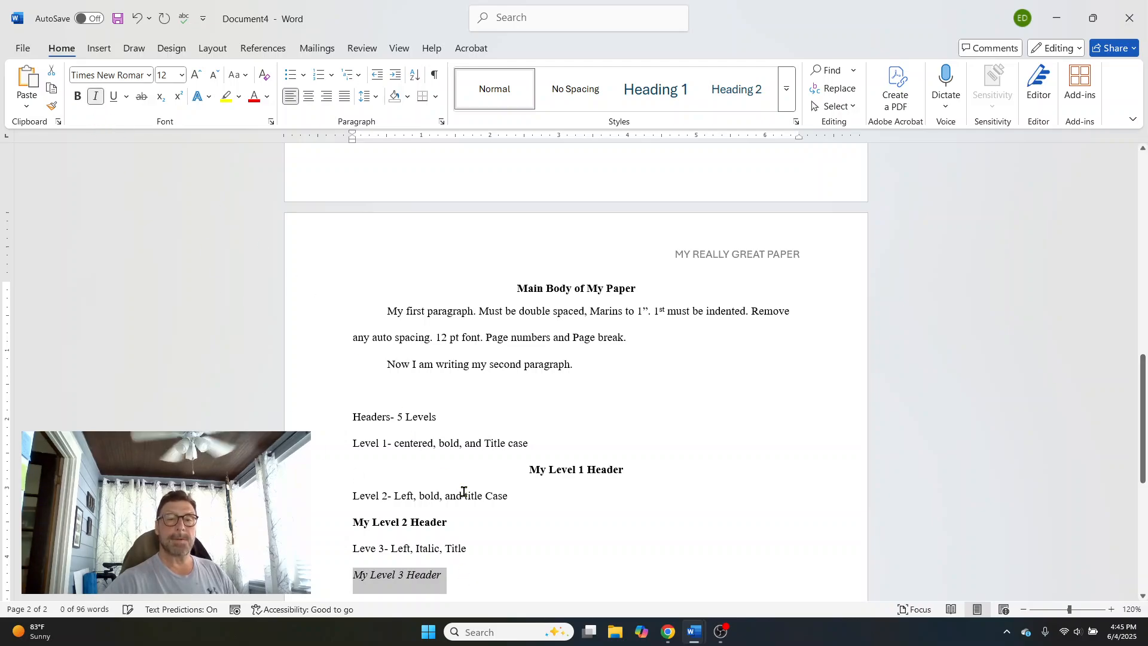
pyautogui.press('Right')
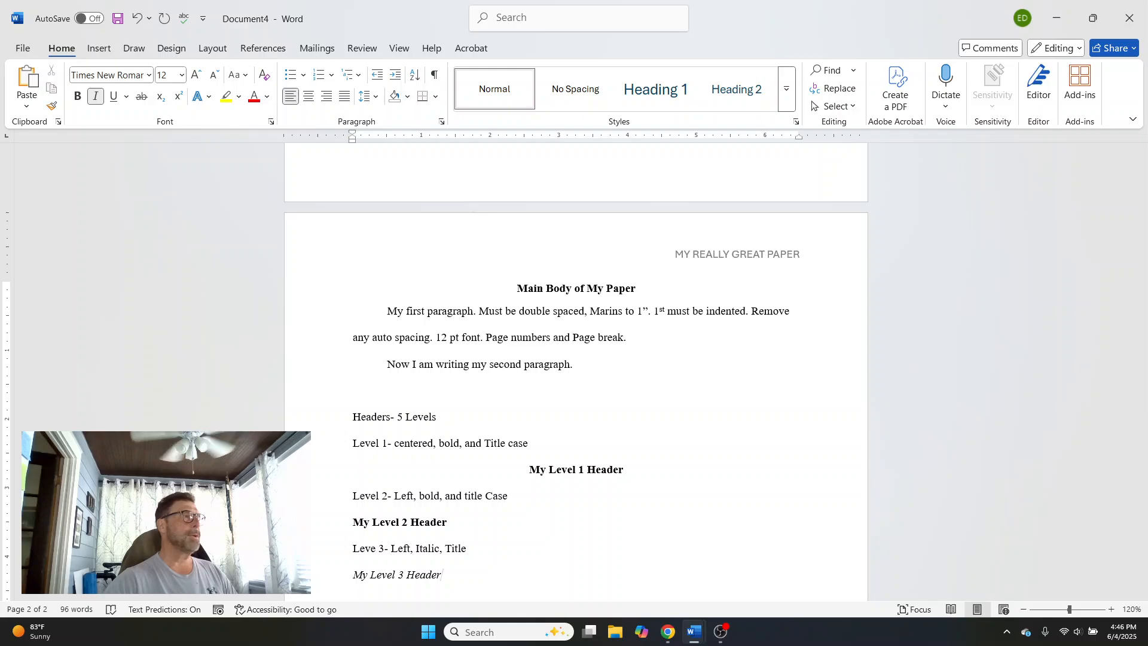
pyautogui.hotkey('alt', 'Tab')
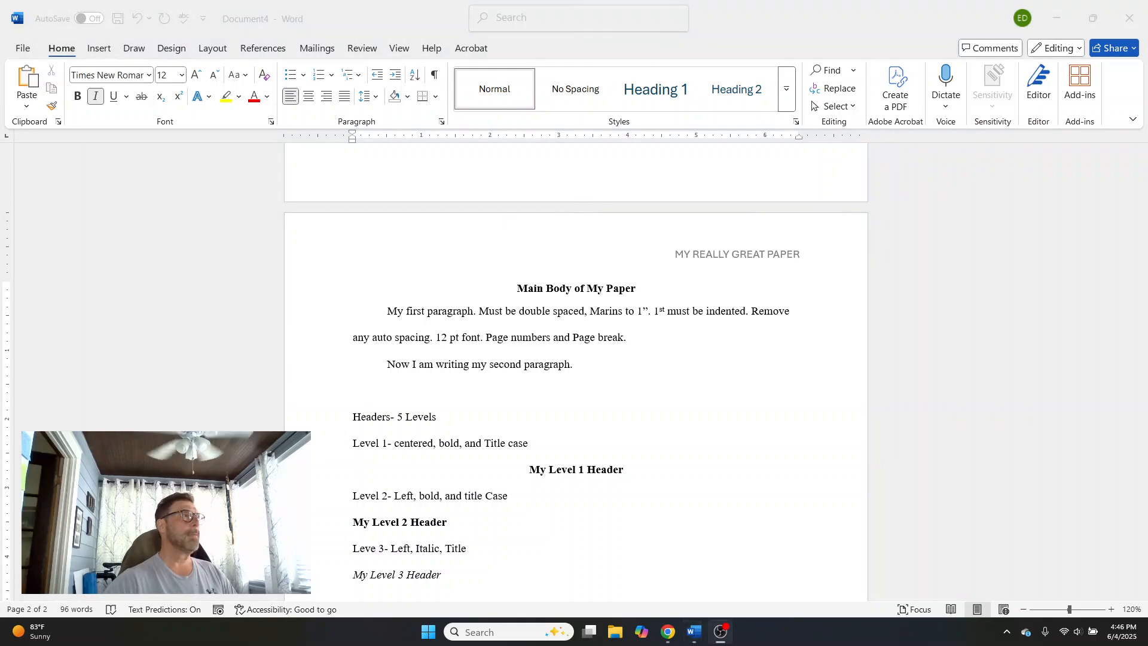